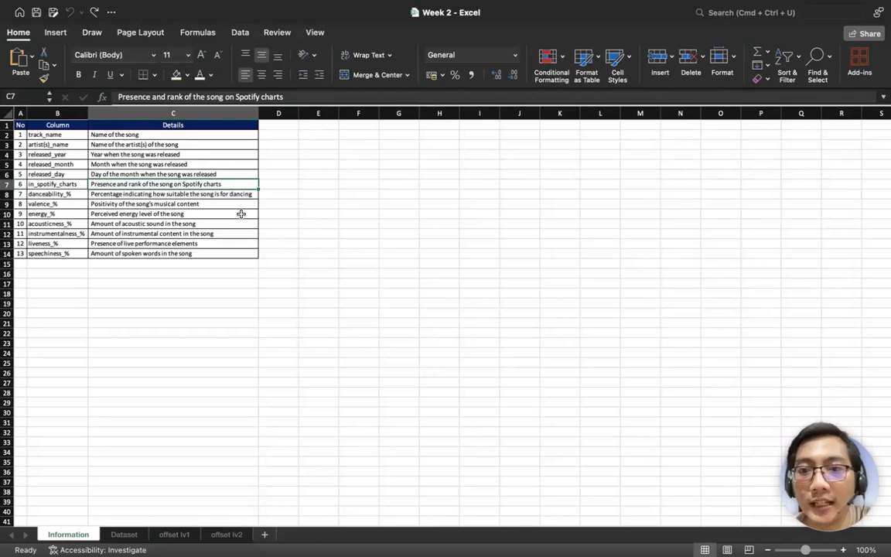
- Review the column descriptions on the Information sheet and the song records on the Dataset sheet
left_click(133, 533)
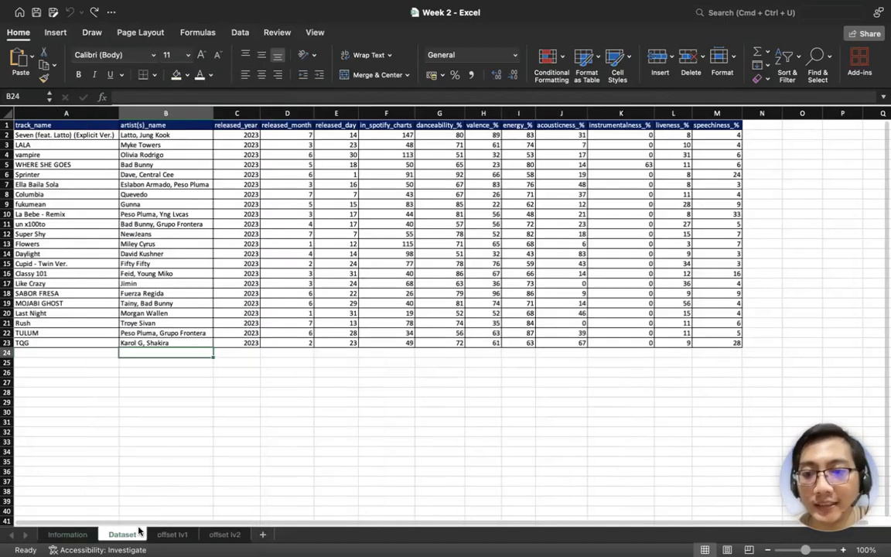
left_click(88, 533)
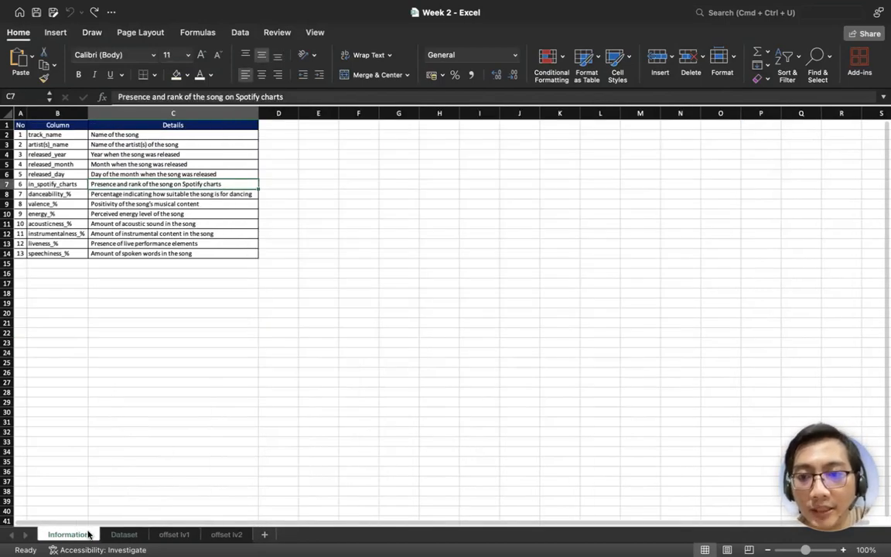
left_click(124, 534)
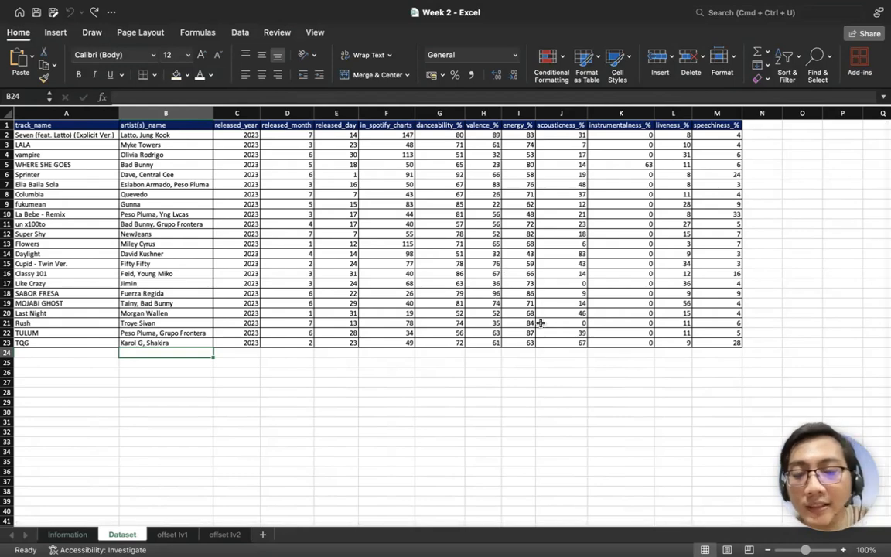
left_click_drag(728, 343, 236, 175)
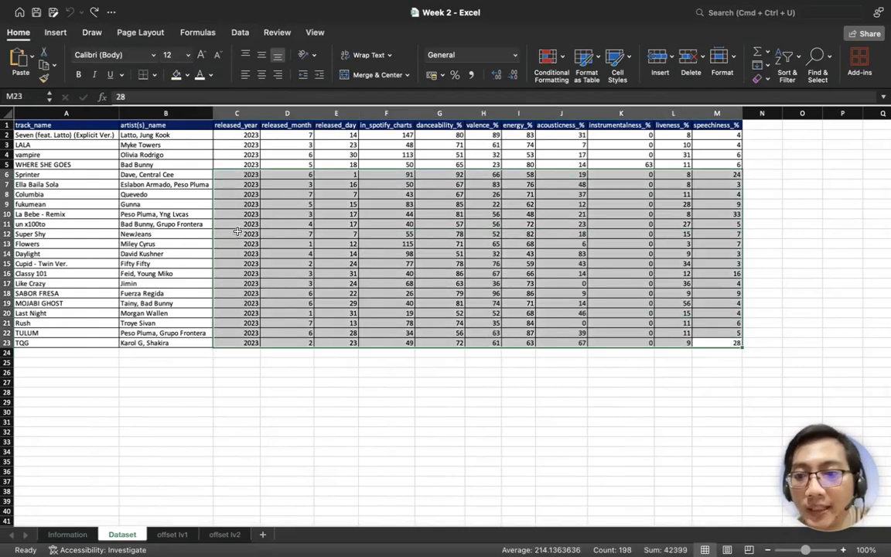
left_click(222, 290)
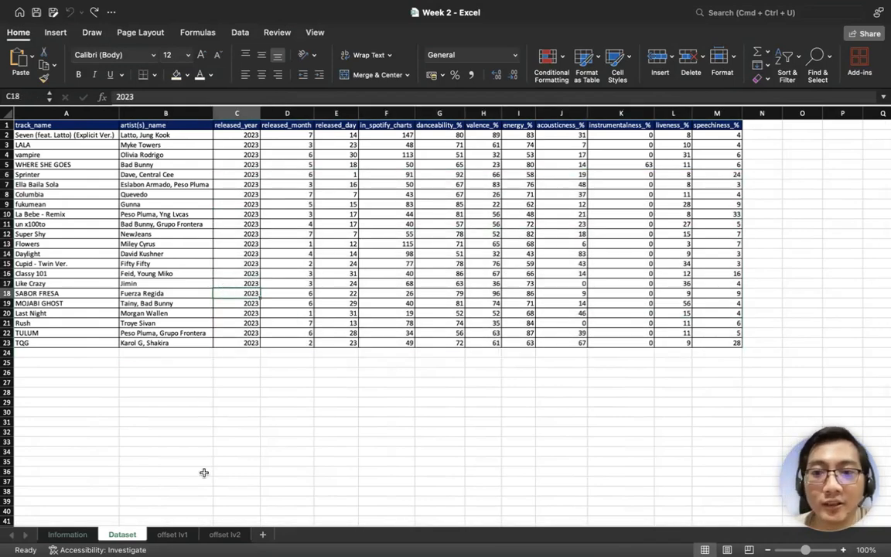
- Open the offset lv1 sheet and examine the empty energy and liveness results table and its source dataset
left_click(172, 534)
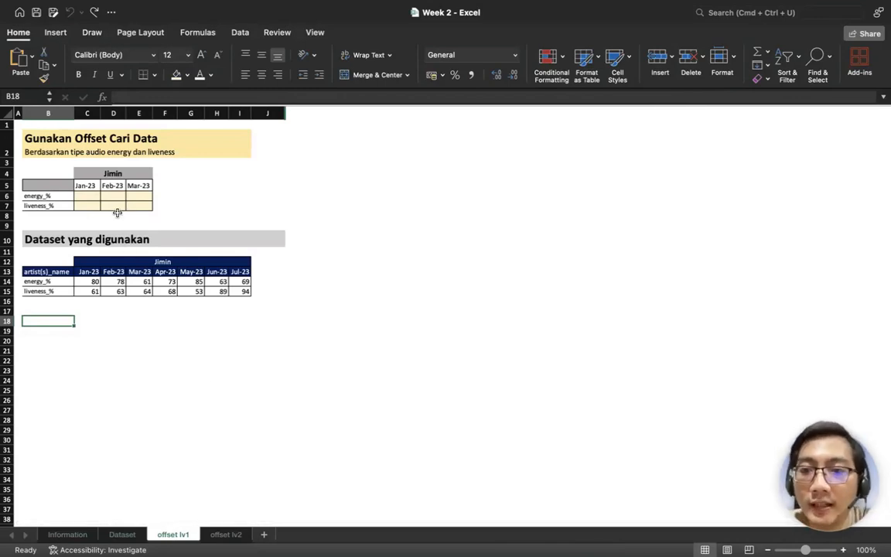
left_click(90, 196)
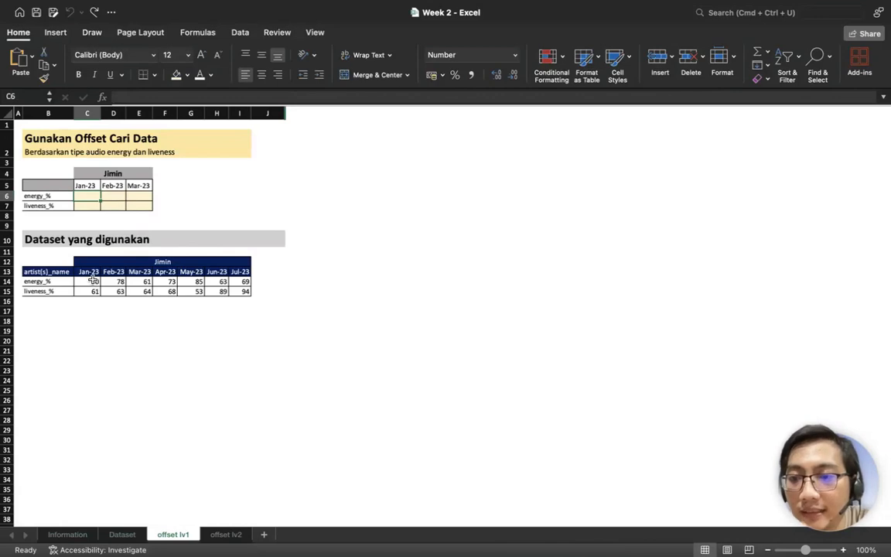
left_click_drag(35, 262, 239, 302)
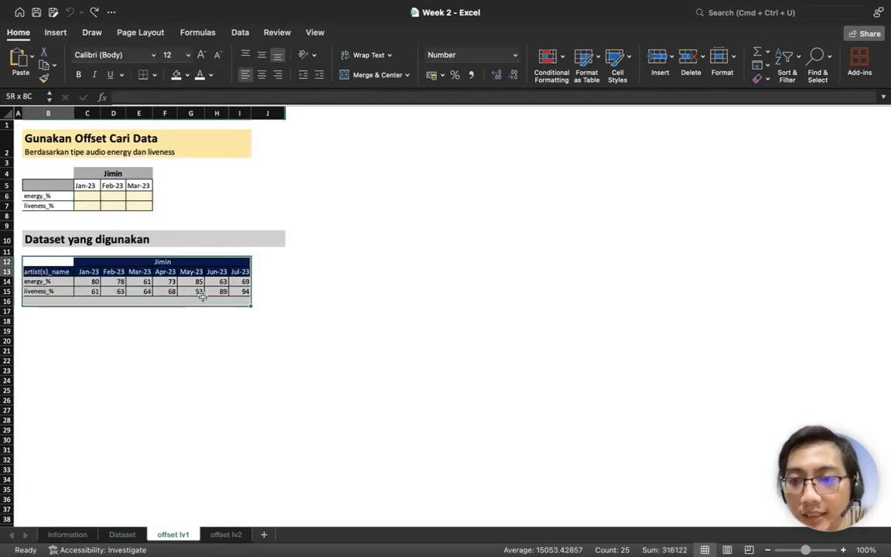
left_click(47, 263)
left_click(90, 197)
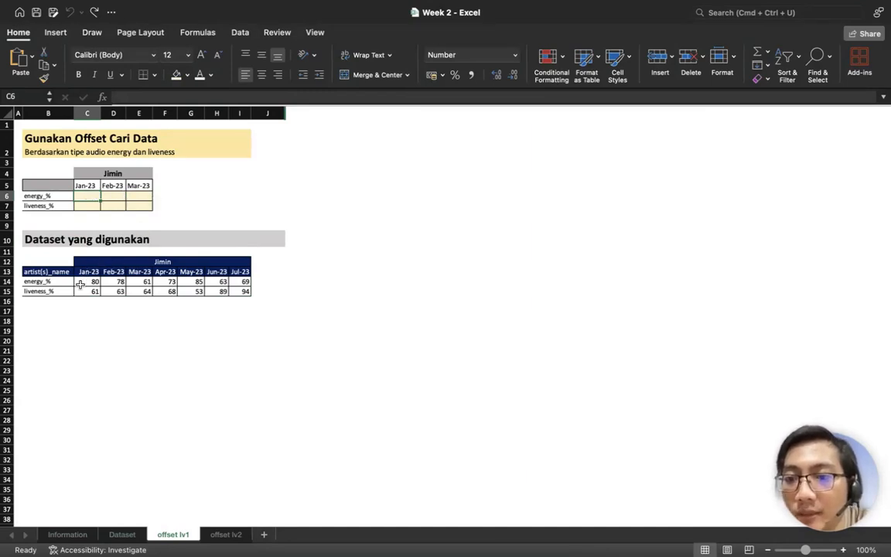
- Try copying the January to March values in C14:E15 into the results table starting at C6, and undo it
left_click_drag(93, 281, 165, 291)
left_click_drag(95, 280, 135, 288)
key("super+c")
left_click(87, 199)
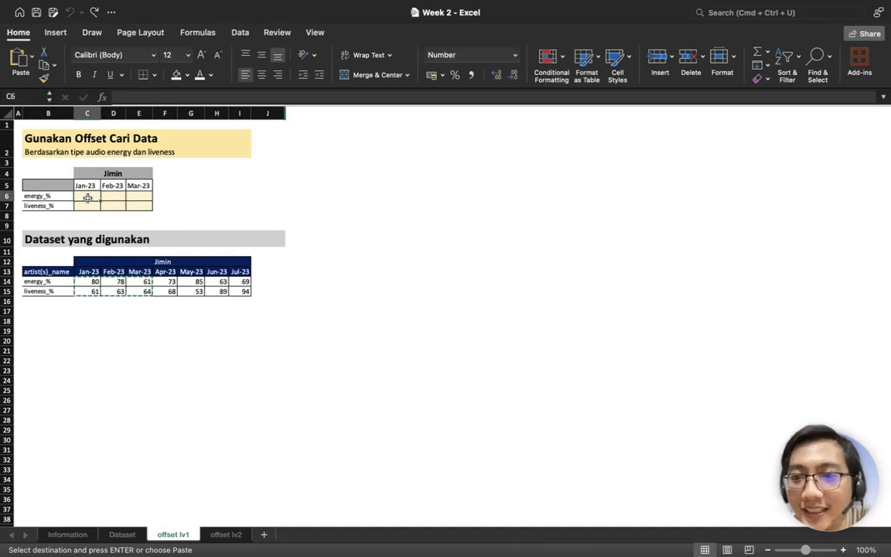
key("super+v")
key("Delete")
left_click(190, 189)
key("super+z")
key("super+z")
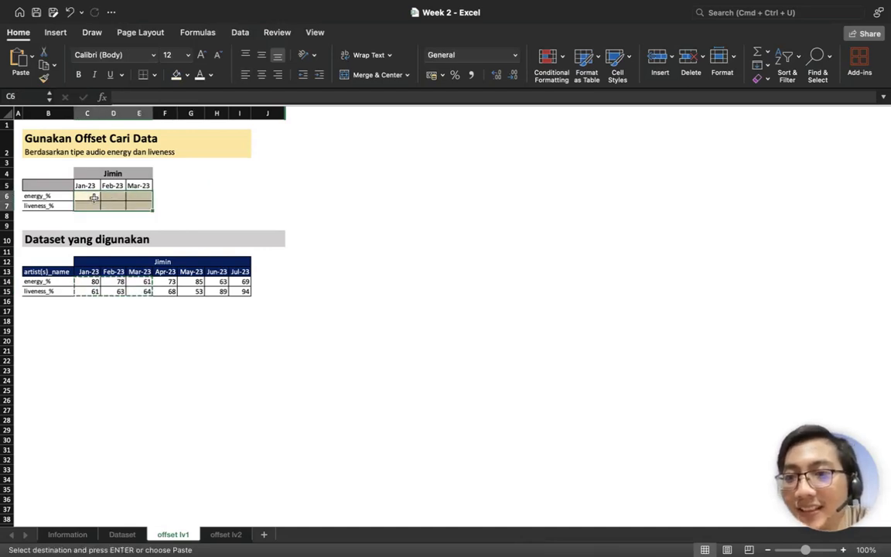
- Paste the copied dataset values at C6 once more and undo the paste
left_click(94, 198)
left_click(32, 58)
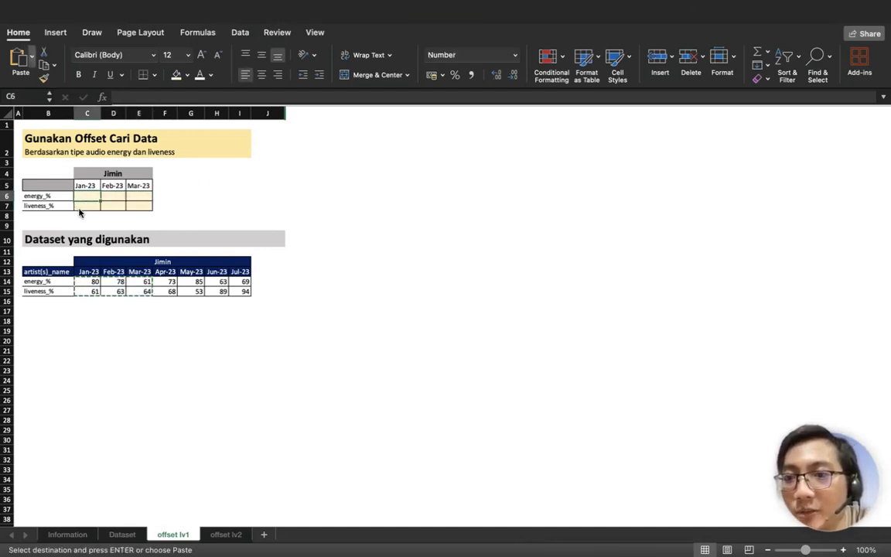
key("super+v")
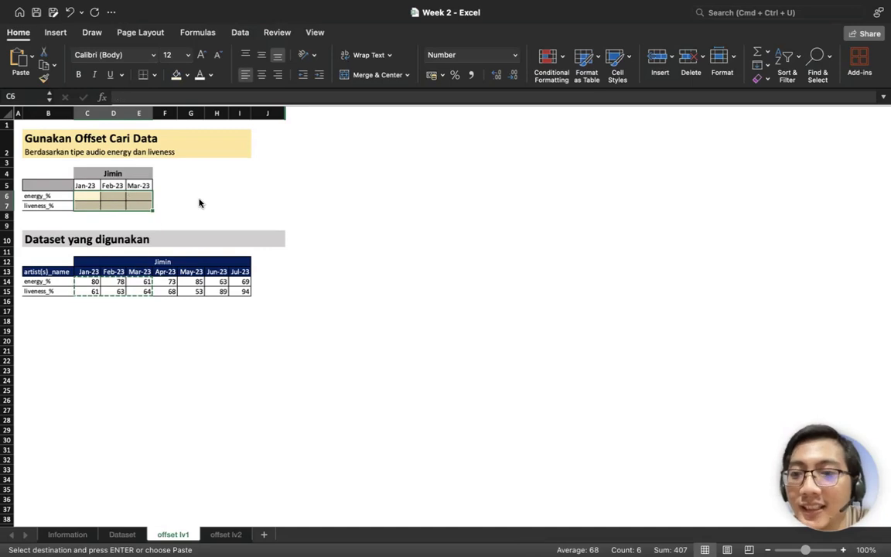
key("super+z")
- Begin an OFFSET formula in C6 with the dataset's header cell B13 as the reference
left_click(94, 195)
type("=OFFSE")
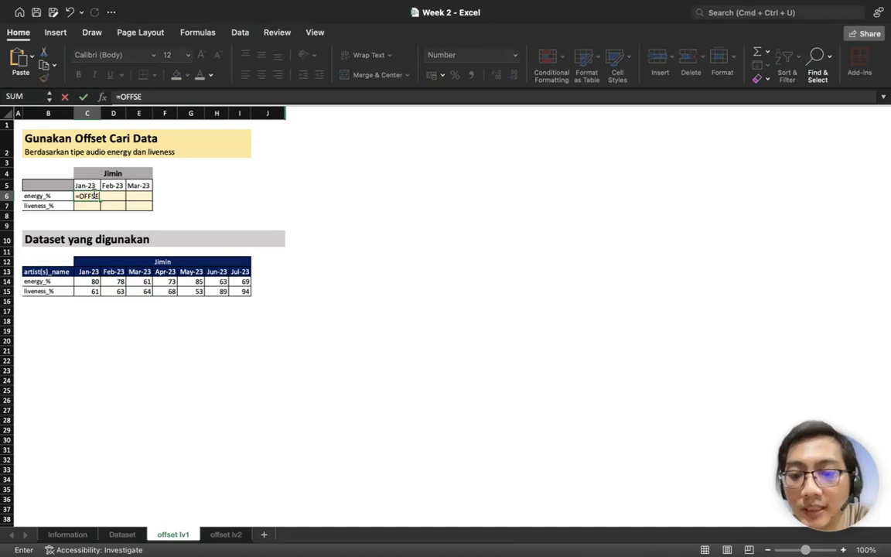
type("T(")
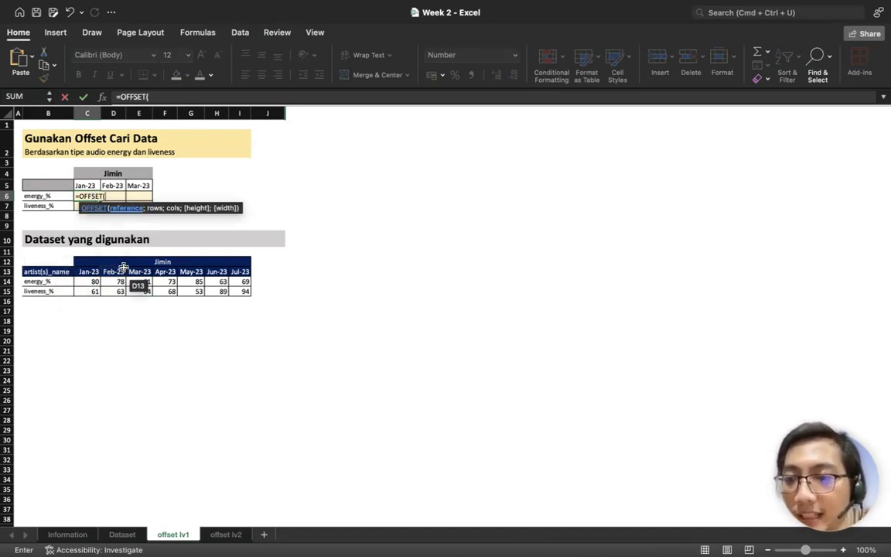
left_click(66, 271)
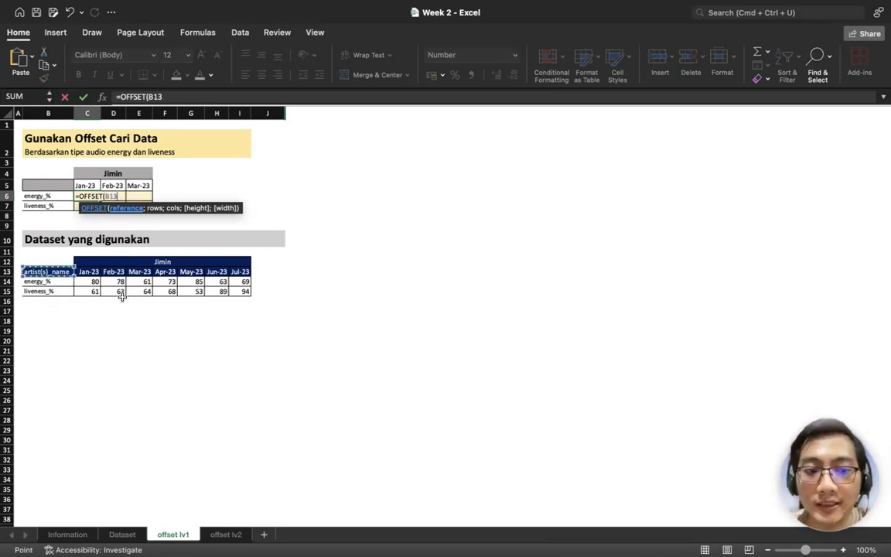
type(";")
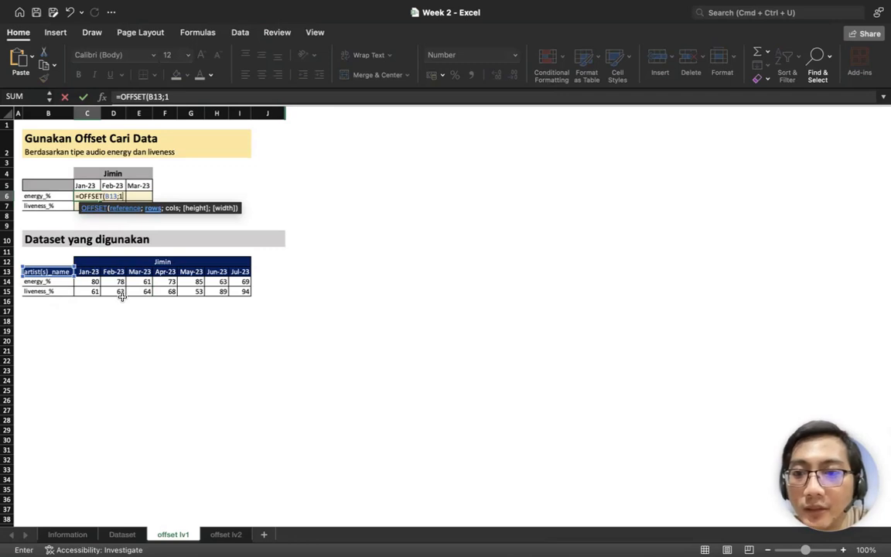
- Complete the C6 formula with row offset 1 and column offset MATCH(C5;$C$13:$I$13;0), and enter it
type("1;MATC")
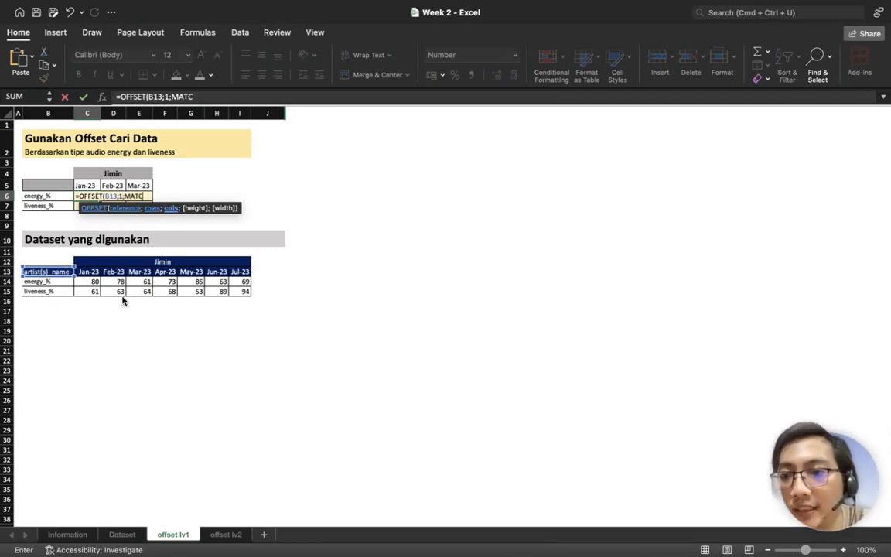
type("H(")
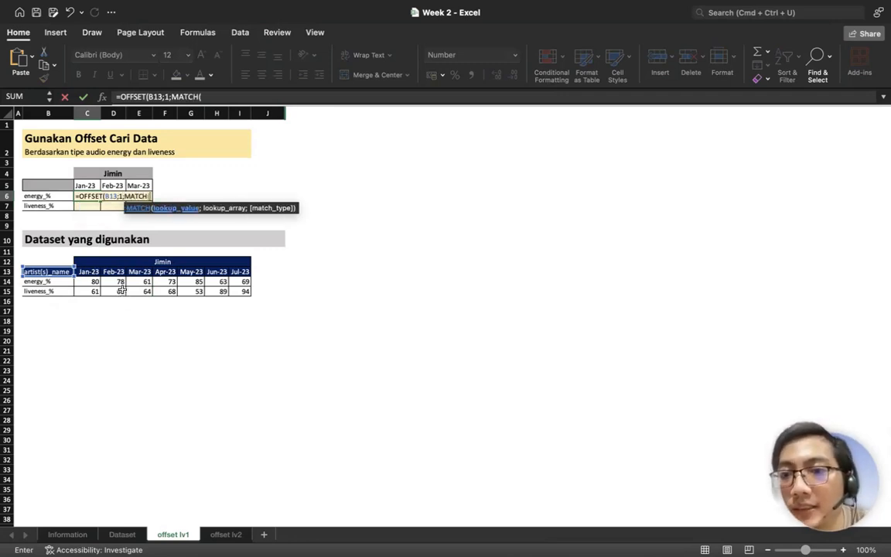
left_click(90, 186)
type(";")
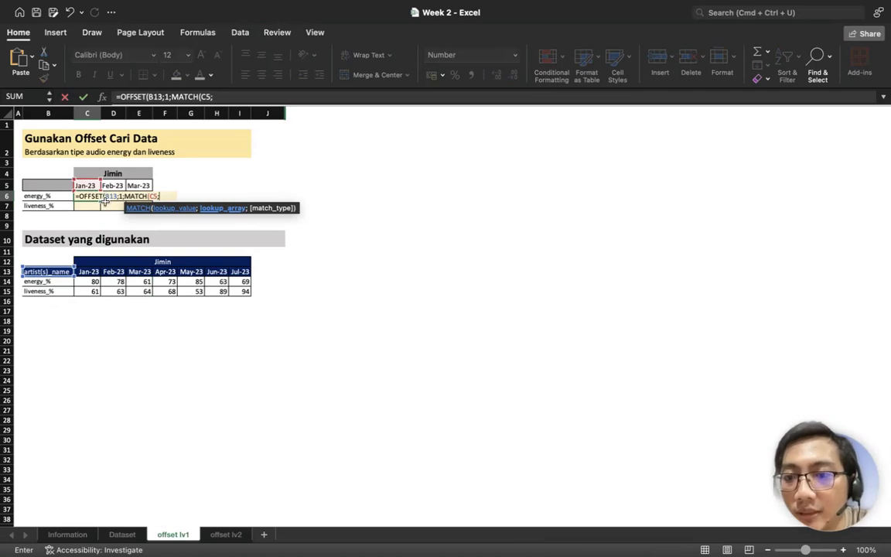
left_click_drag(89, 271, 244, 273)
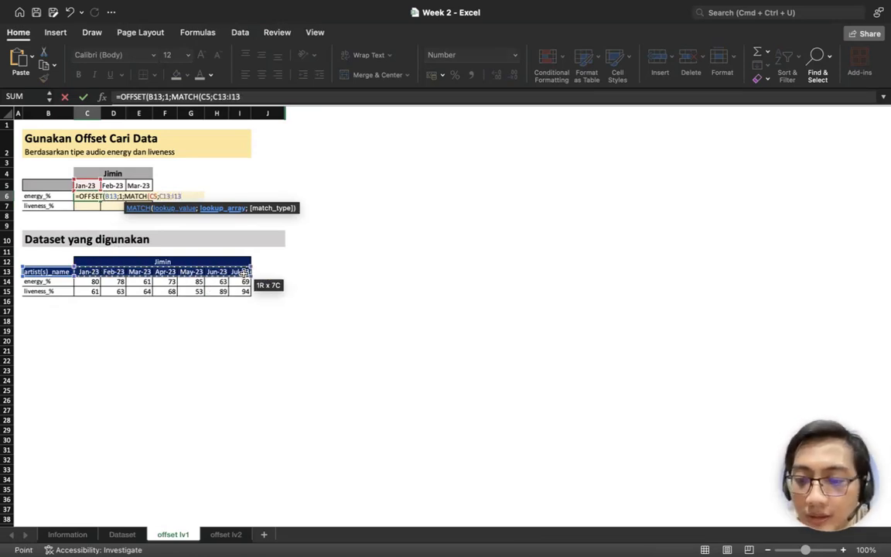
key("F4")
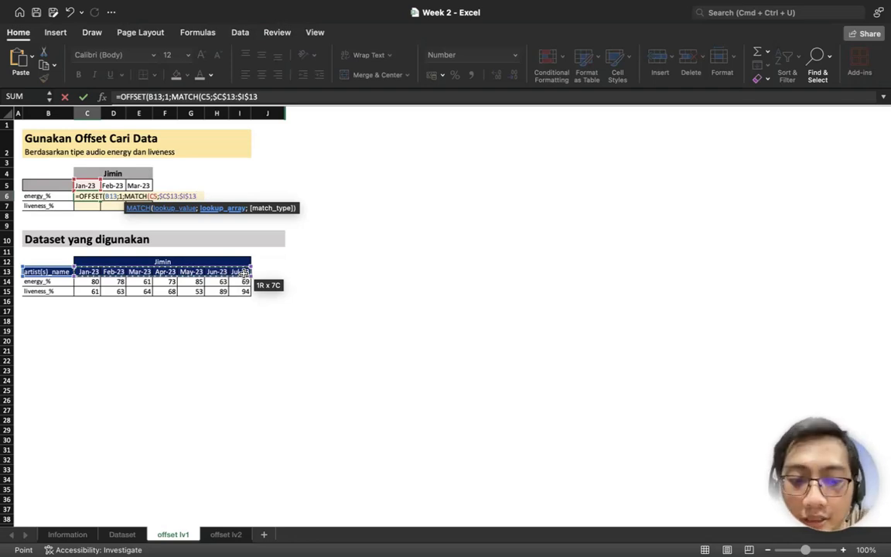
type(";0)")
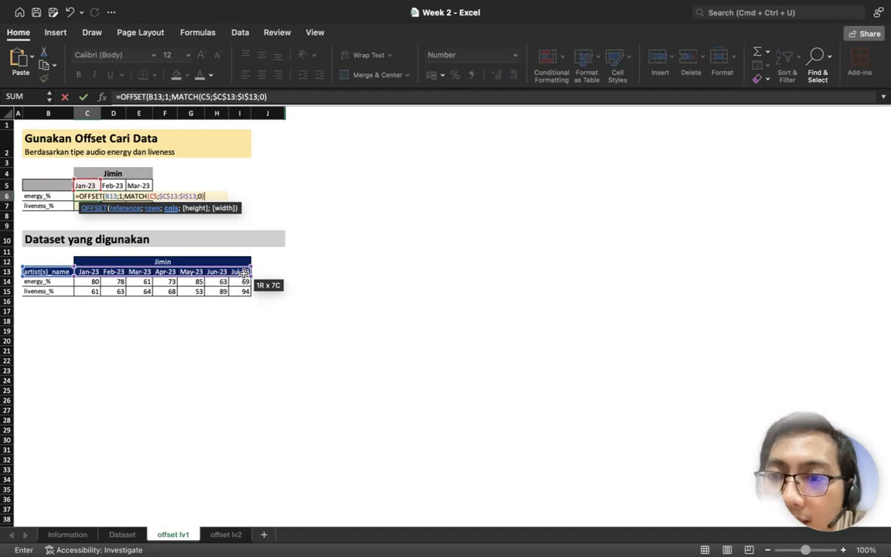
type(")")
key("Return")
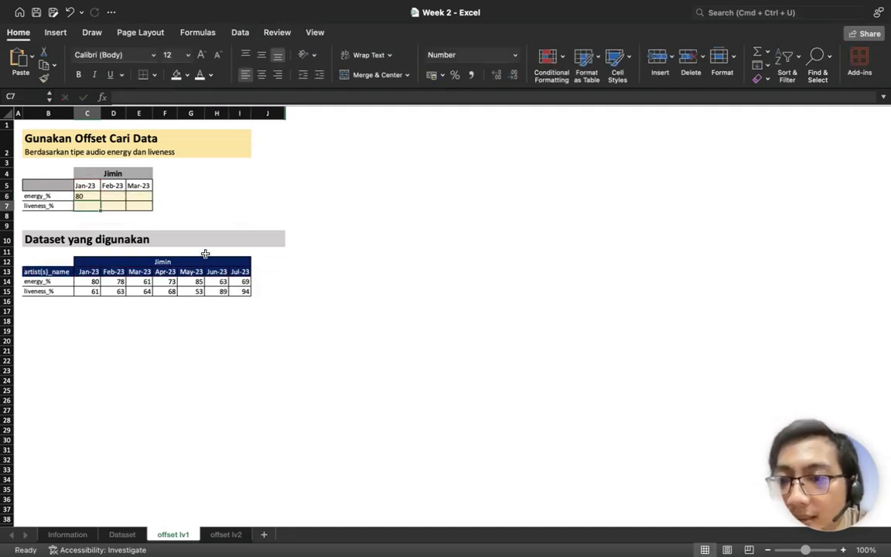
- Make the OFFSET reference in C6 absolute as $B$13
left_click(89, 196)
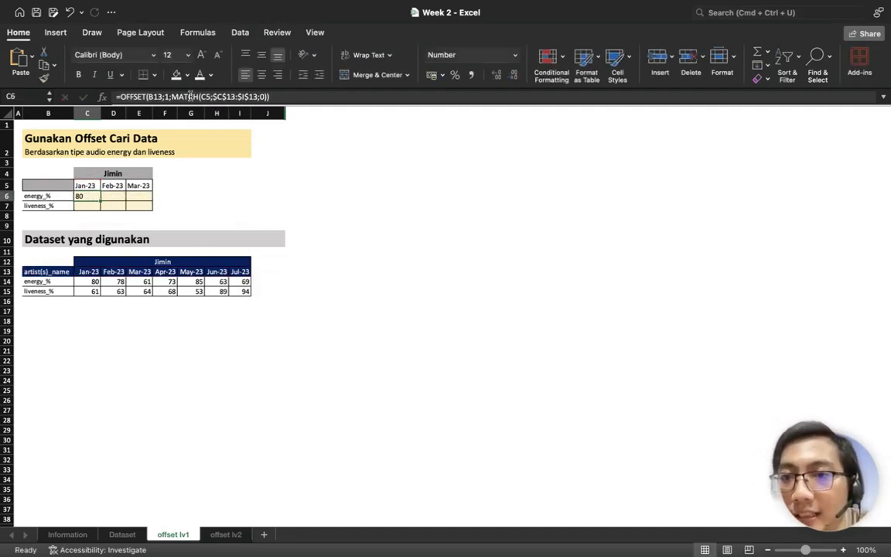
left_click(157, 96)
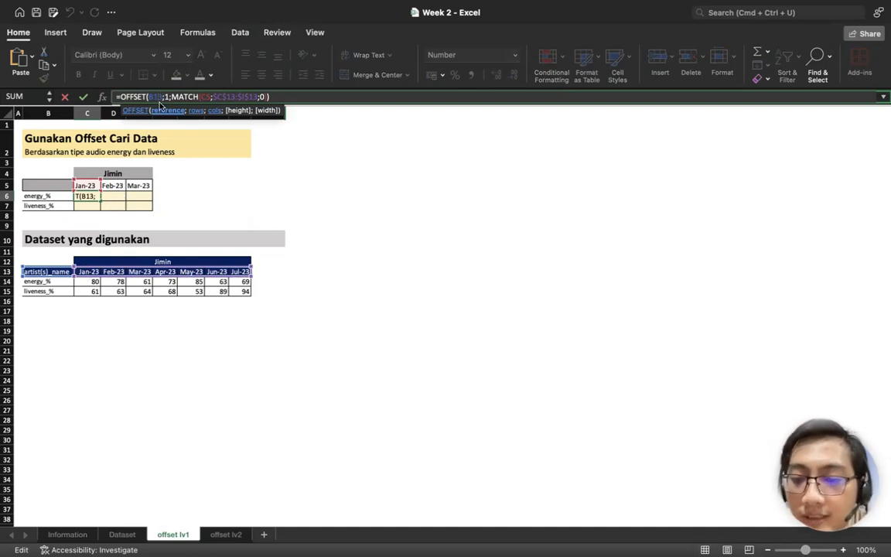
double_click(160, 102)
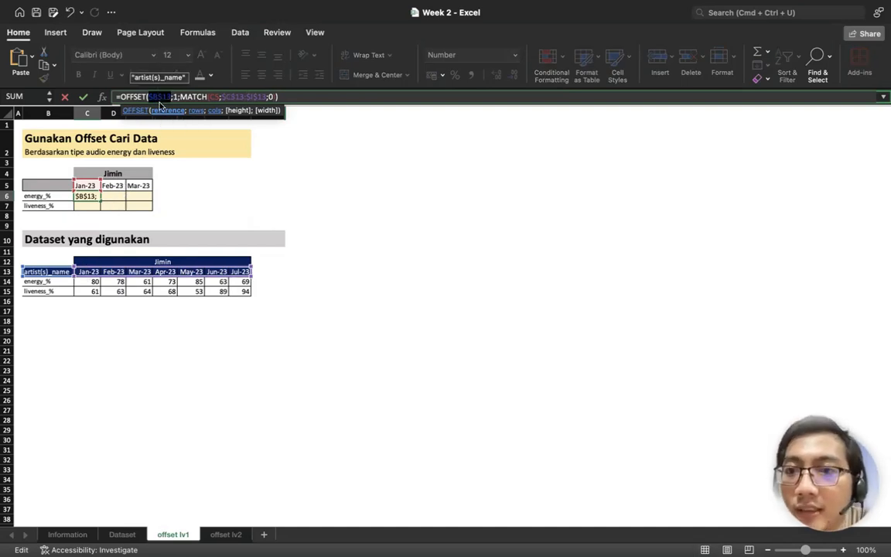
key("Return")
- Fill the C6 formula across to E6 for the February and March energy values, and check the filled row
left_click(95, 197)
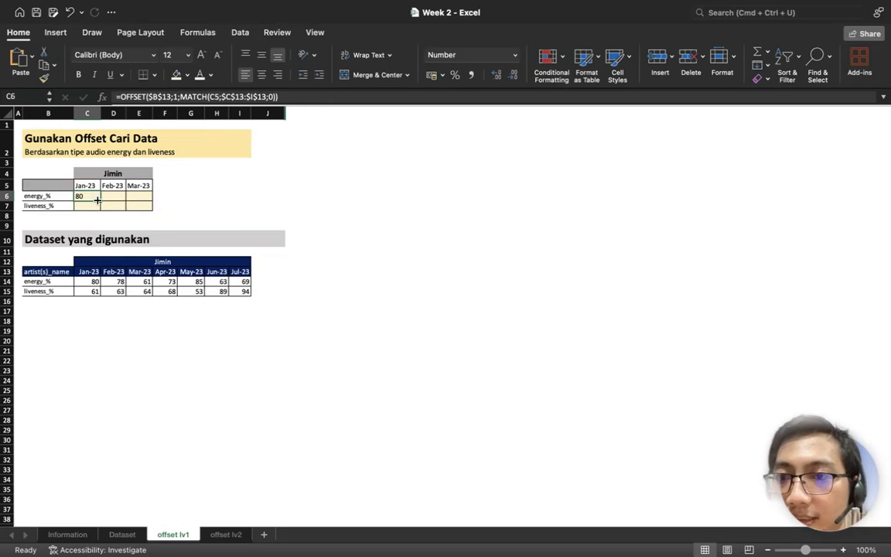
left_click_drag(97, 200, 142, 200)
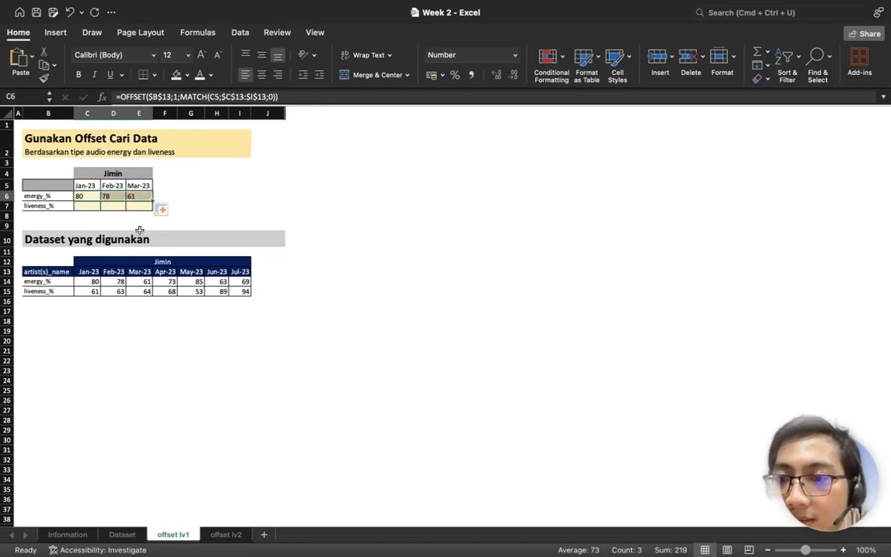
left_click(135, 217)
left_click_drag(79, 196, 144, 198)
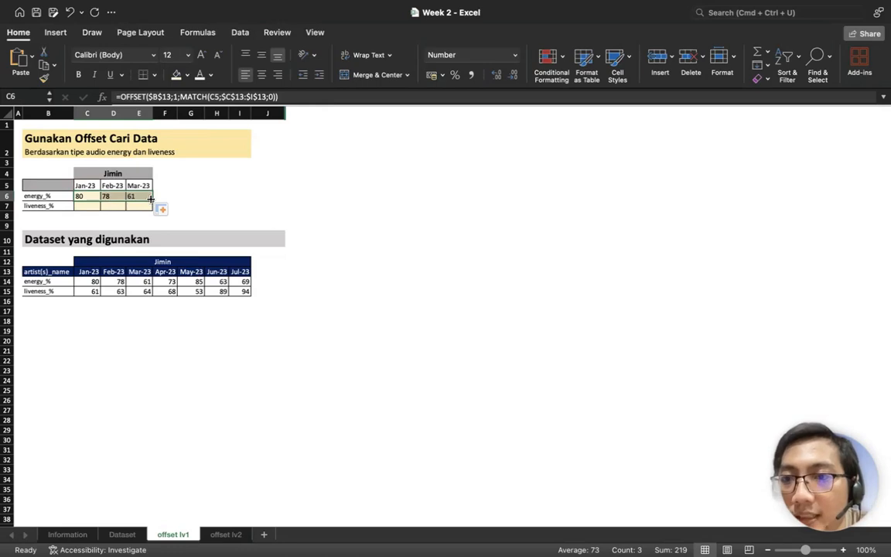
- Fill the C6 formula down to C7, and change its row offset to 2 and its MATCH lookup value to C5
left_click(92, 198)
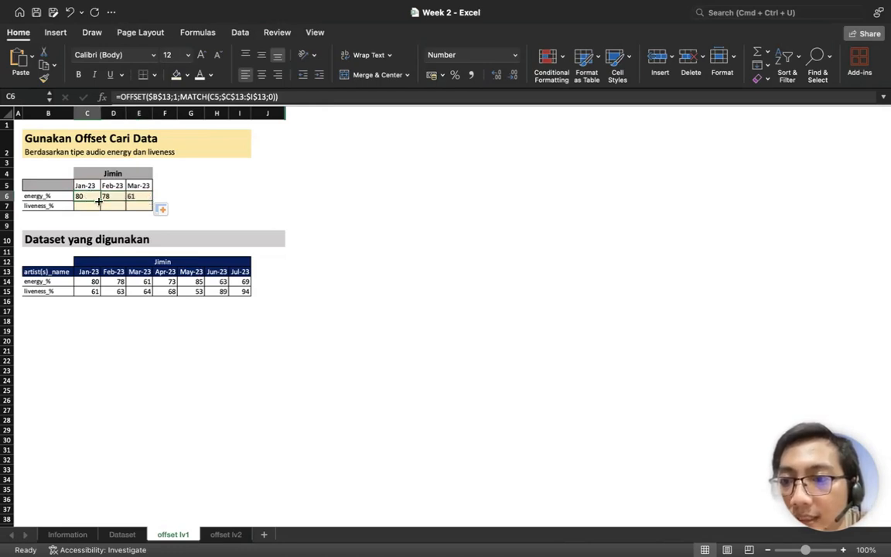
mouse_move(98, 199)
left_mouse_down()
mouse_move(98, 213)
mouse_move(91, 206)
left_mouse_up()
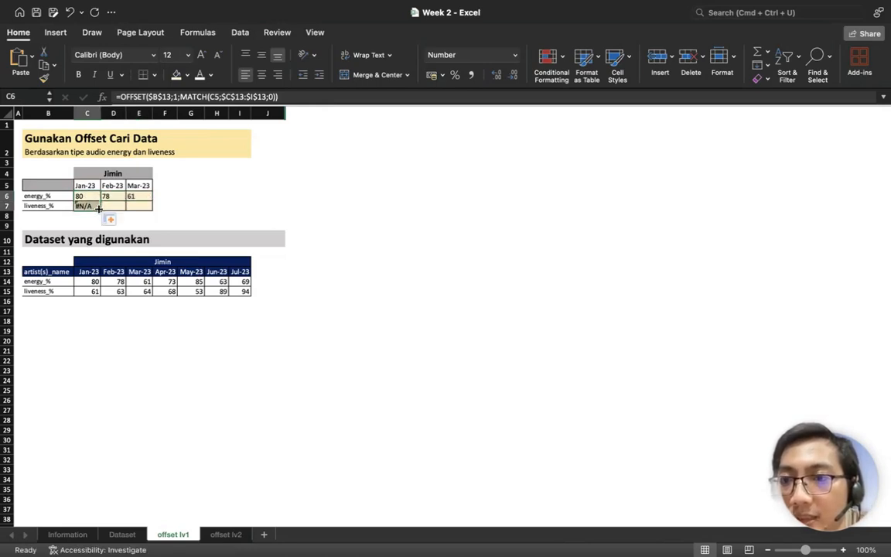
left_click(91, 205)
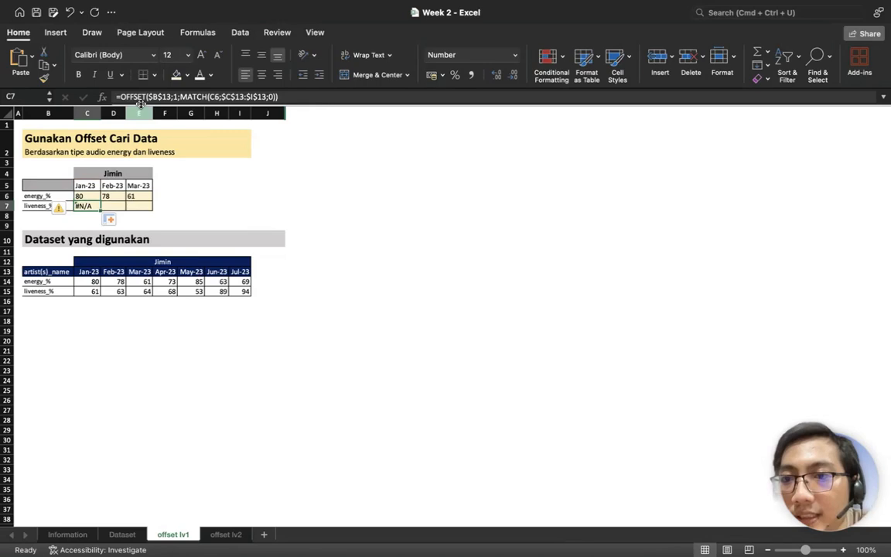
left_click(178, 98)
key("BackSpace")
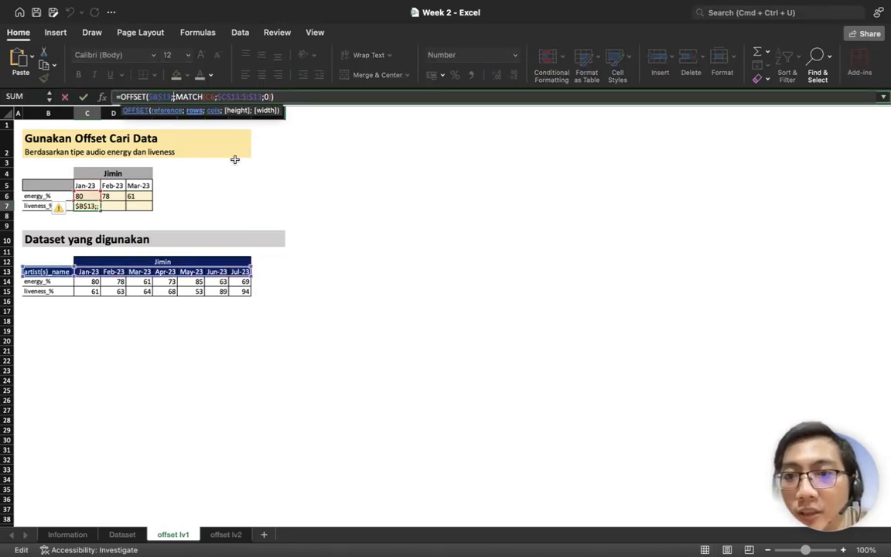
type("2")
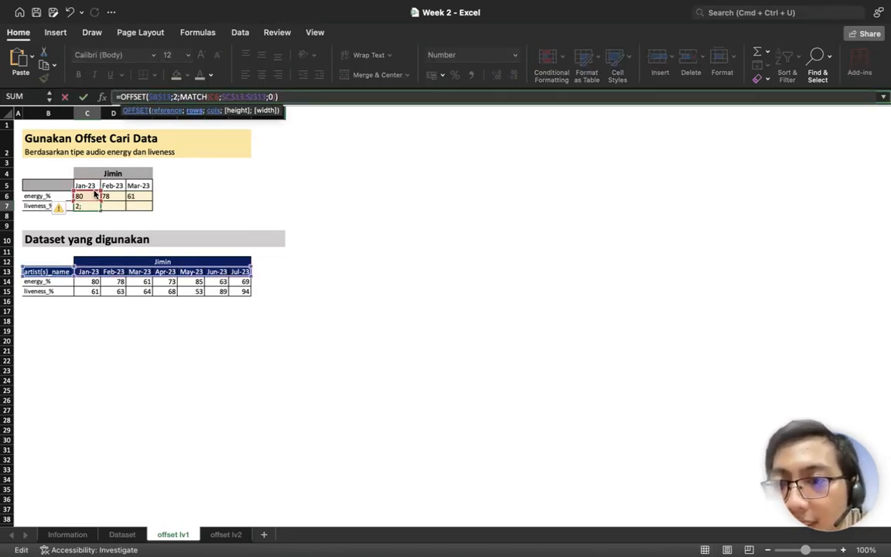
left_click(95, 185)
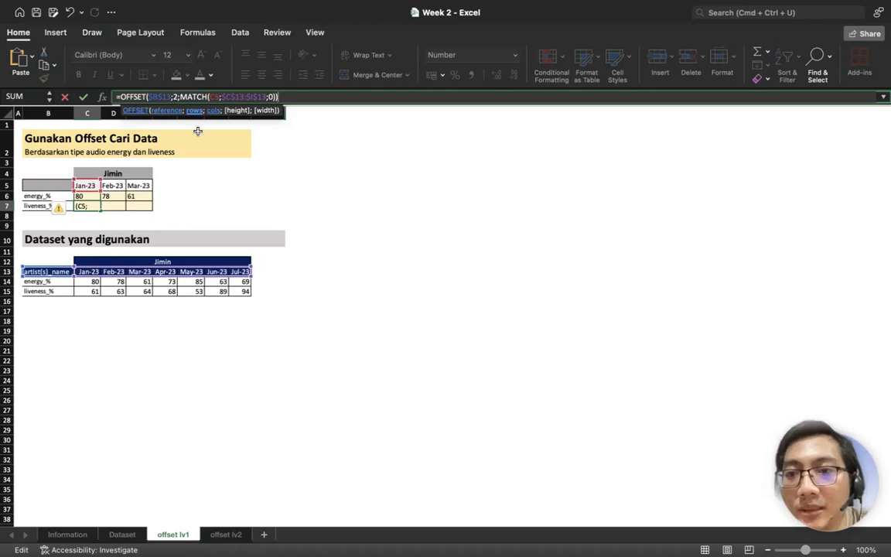
key("shift+Return")
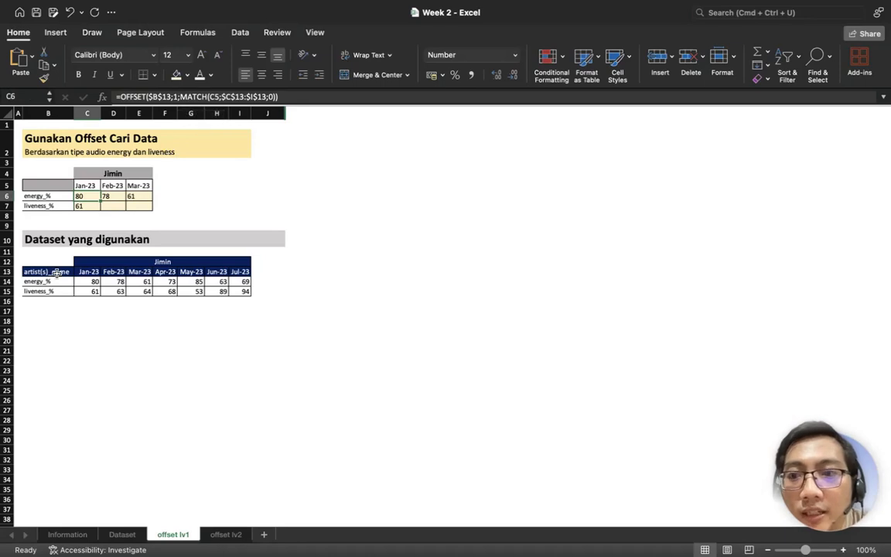
- Fill the C7 formula across to E7 for the February and March liveness values
left_click(86, 207)
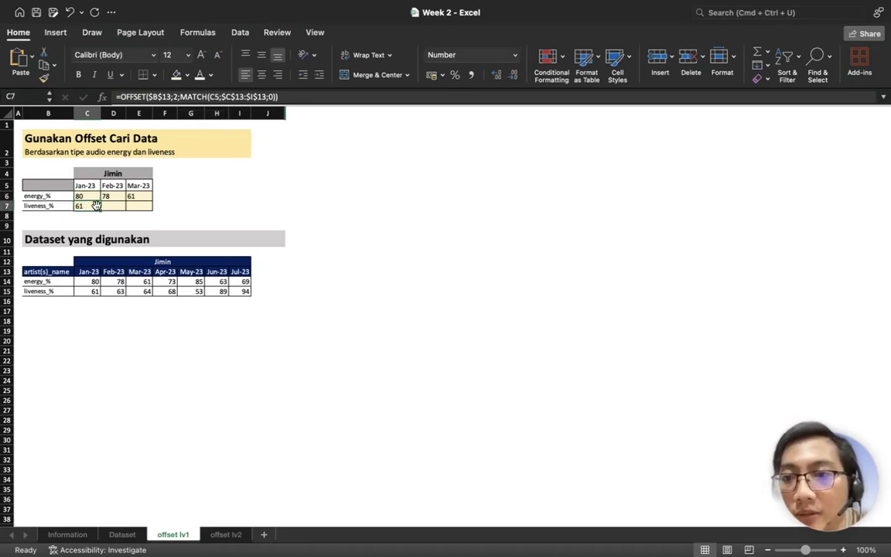
left_click_drag(99, 210, 144, 208)
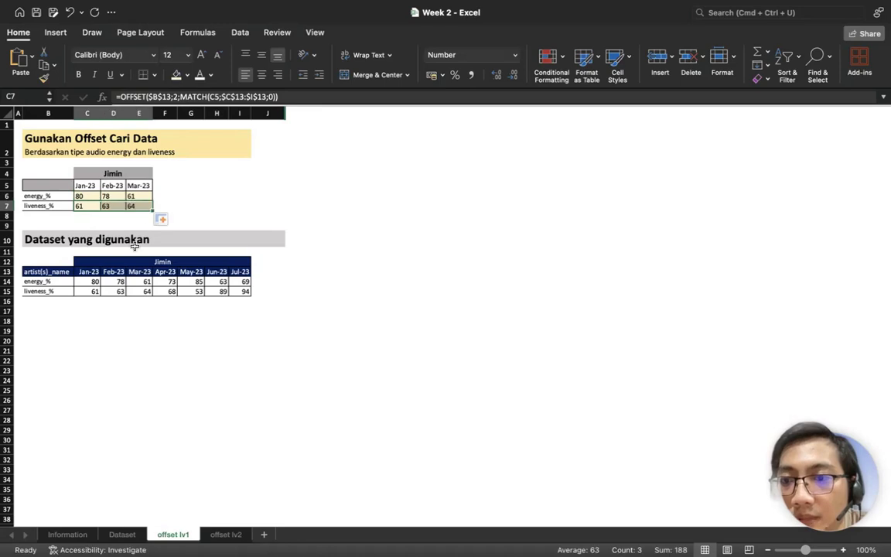
left_click(135, 240)
left_click(129, 314)
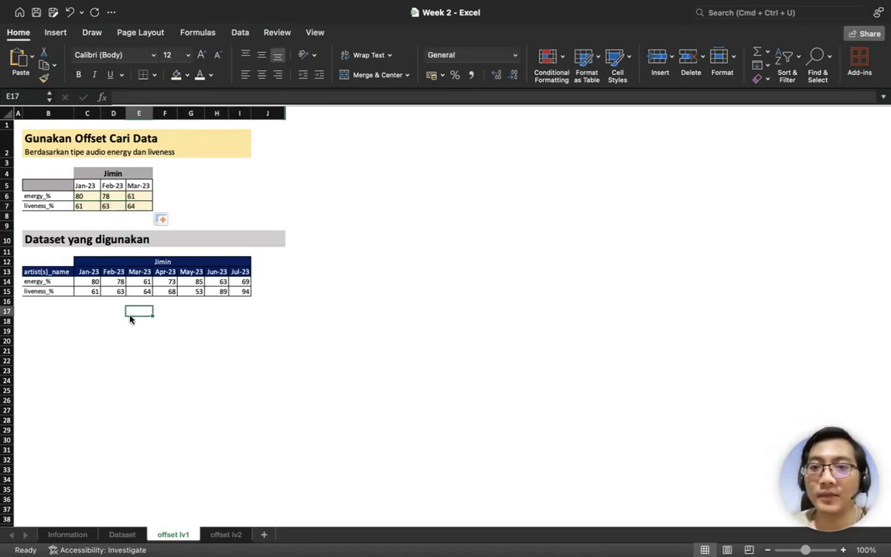
- Test the formulas by changing the month in C5 to Apr-23, and undo the change
left_click(94, 183)
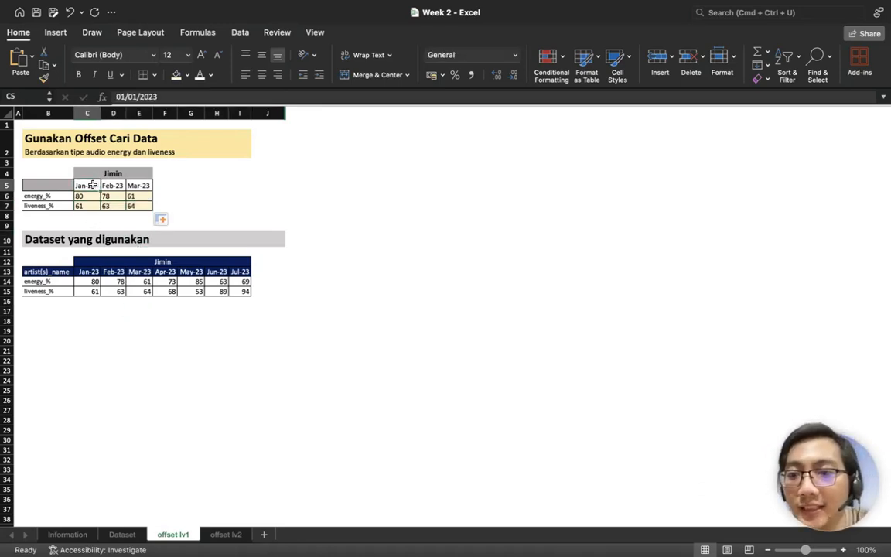
type("Mar")
key("BackSpace")
key("BackSpace")
key("BackSpace")
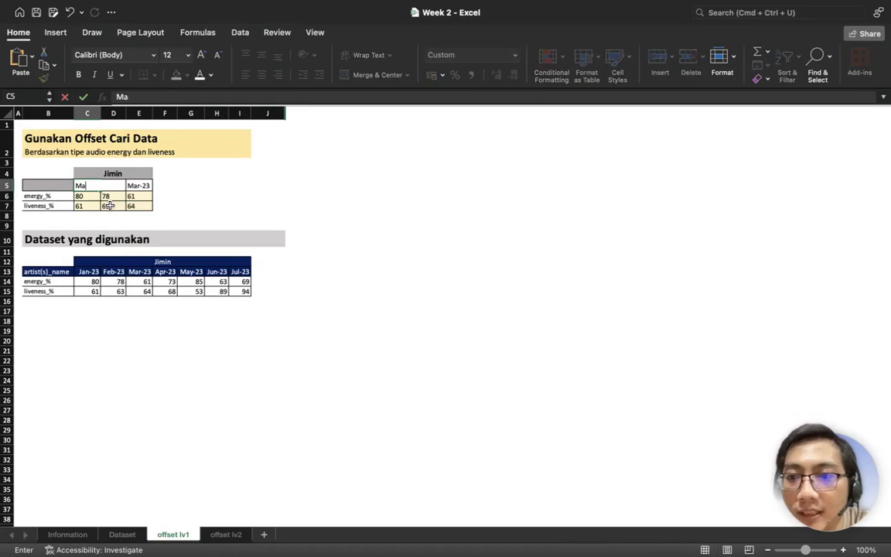
type("Apr-23")
key("Return")
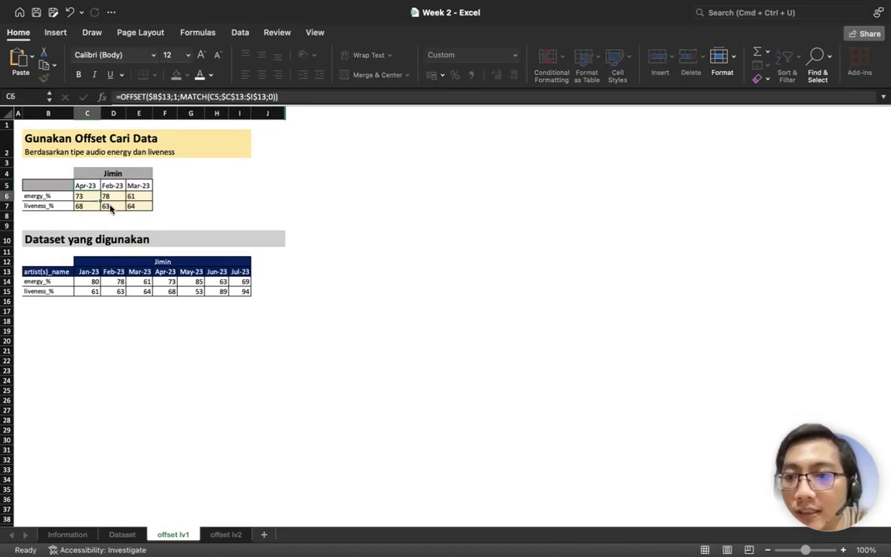
key("super+z")
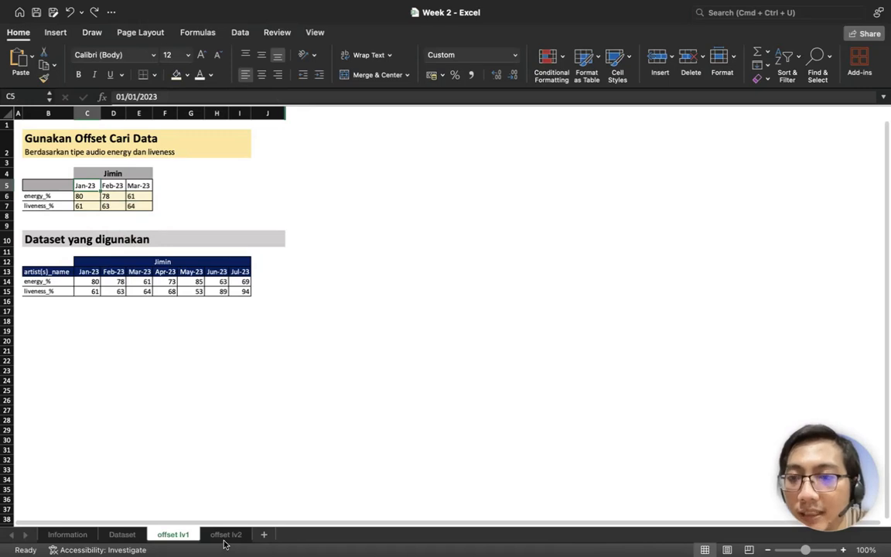
- On the offset lv2 sheet, try Feb-23, Apr-23 and Jun-23 as the starting month in B4, and restore Jan-23
left_click(226, 535)
left_click(64, 181)
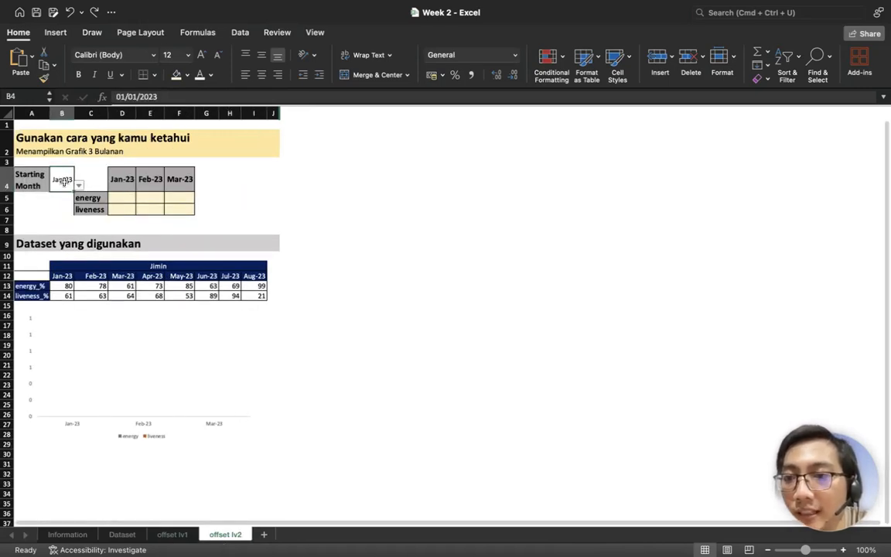
left_click(79, 186)
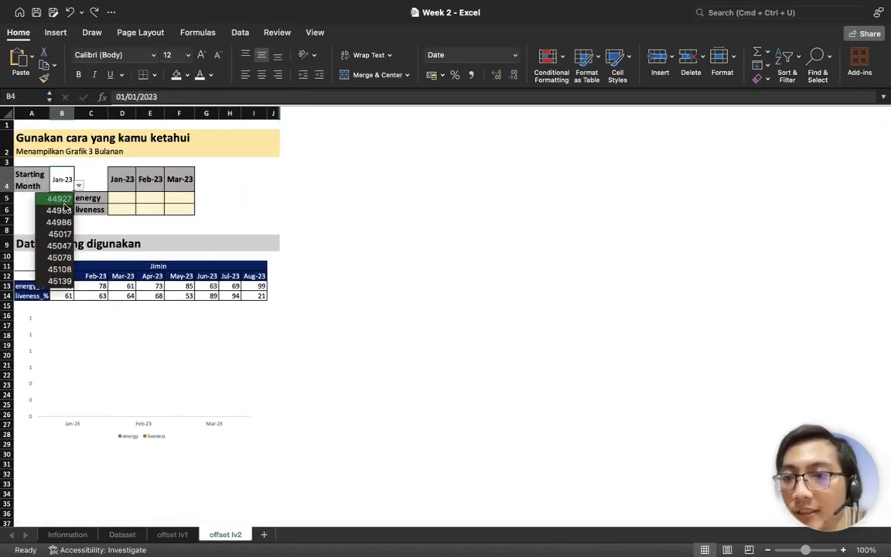
left_click(58, 207)
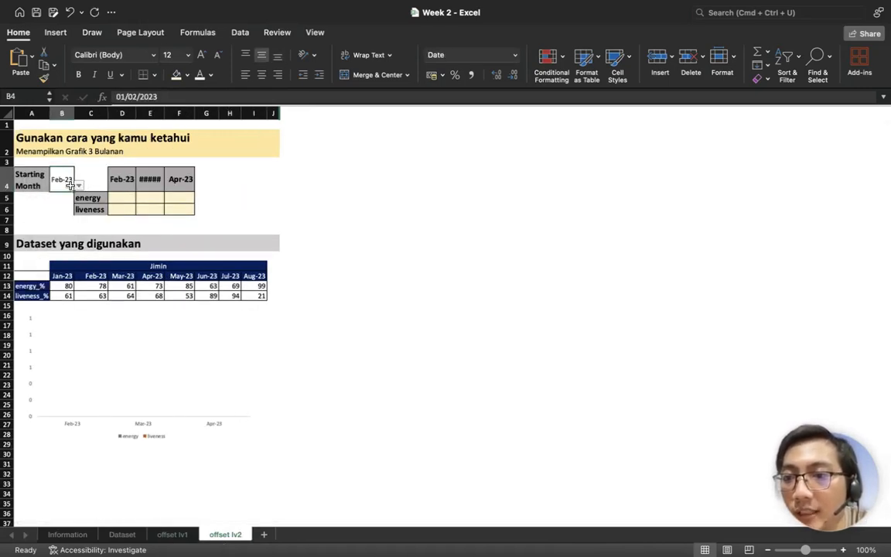
left_click(66, 238)
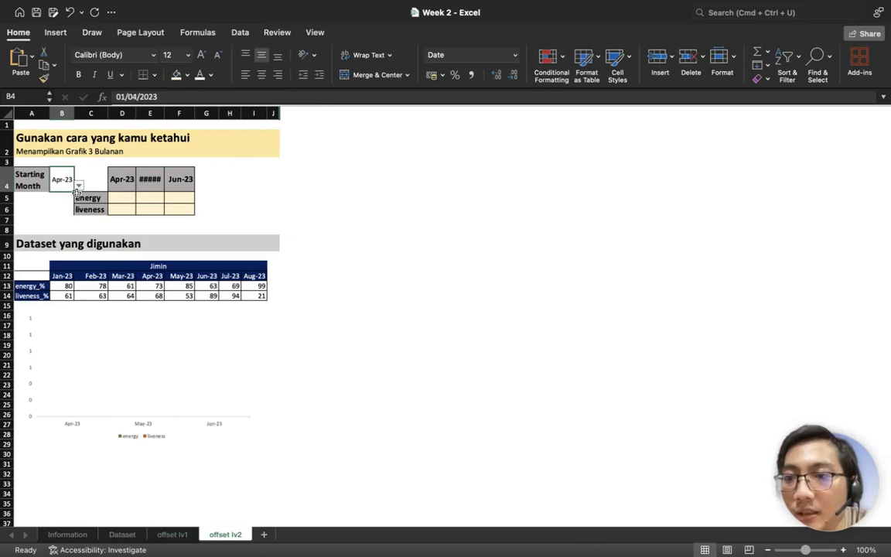
left_click(66, 264)
left_click(61, 203)
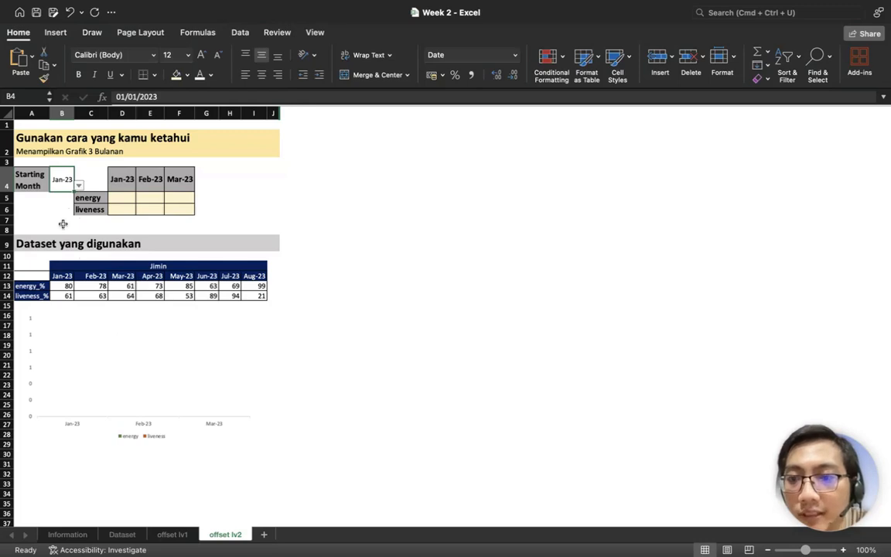
left_click(66, 263)
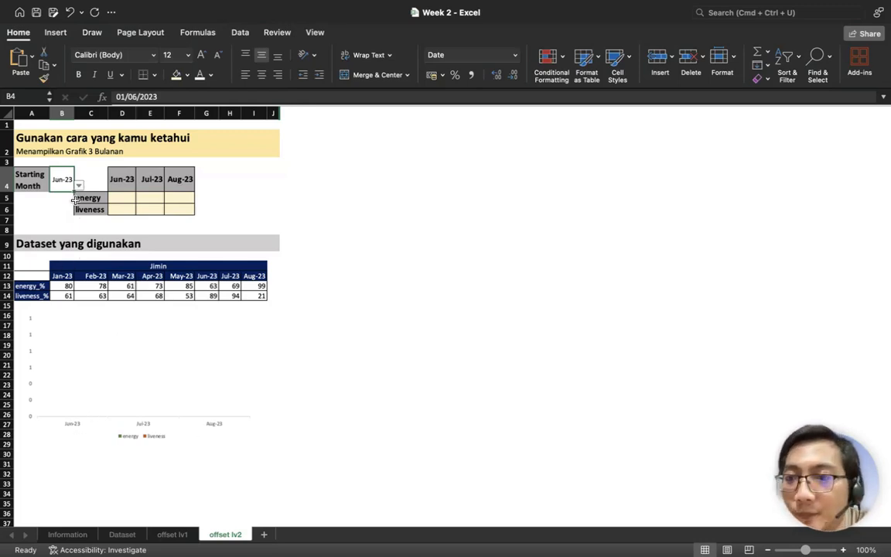
key("super+z")
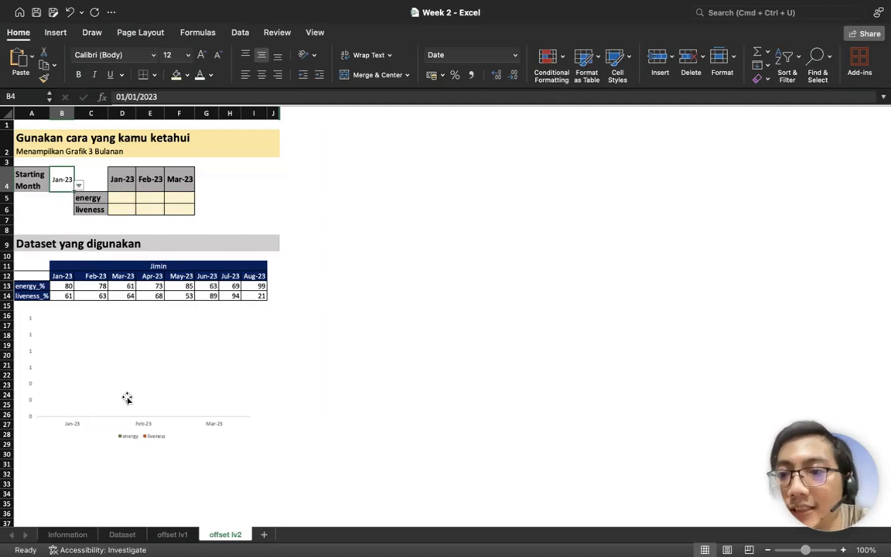
- Copy the C6 formula from the offset lv1 sheet and paste it into D5 on the offset lv2 sheet
left_click(171, 533)
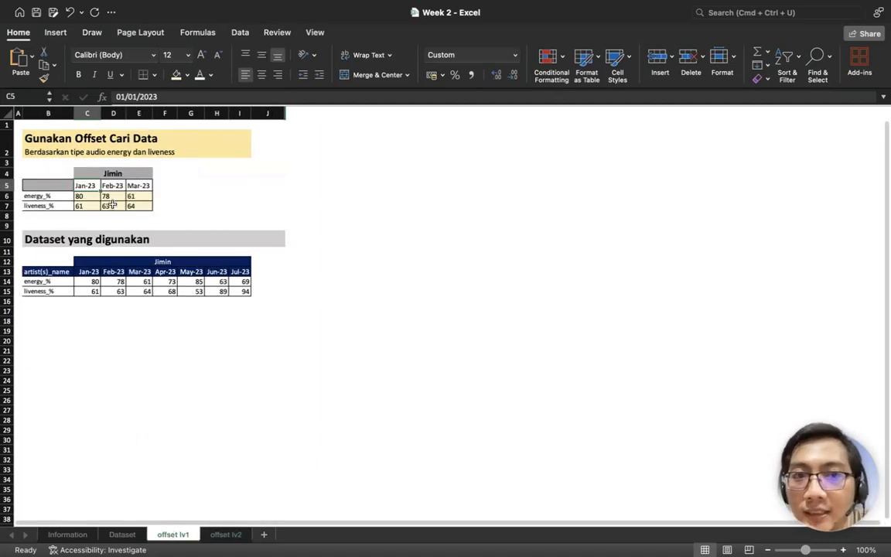
left_click(84, 195)
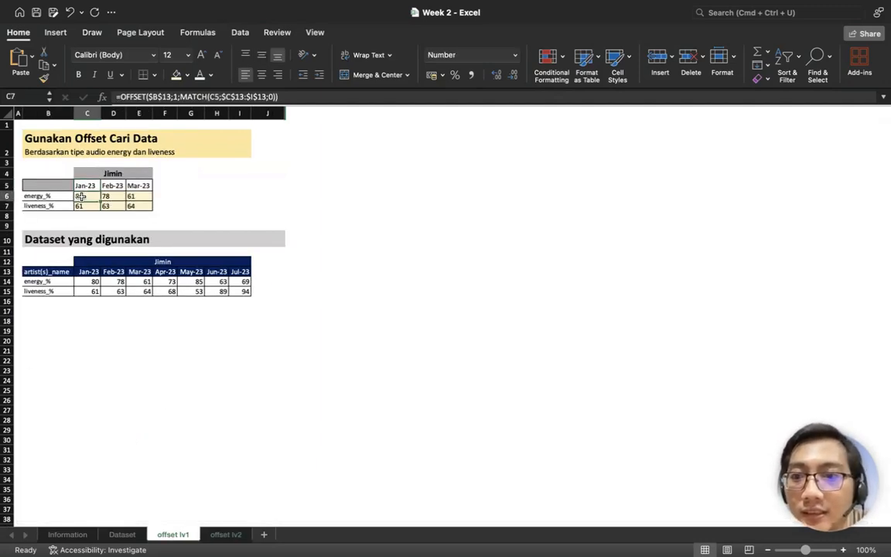
left_click(155, 98)
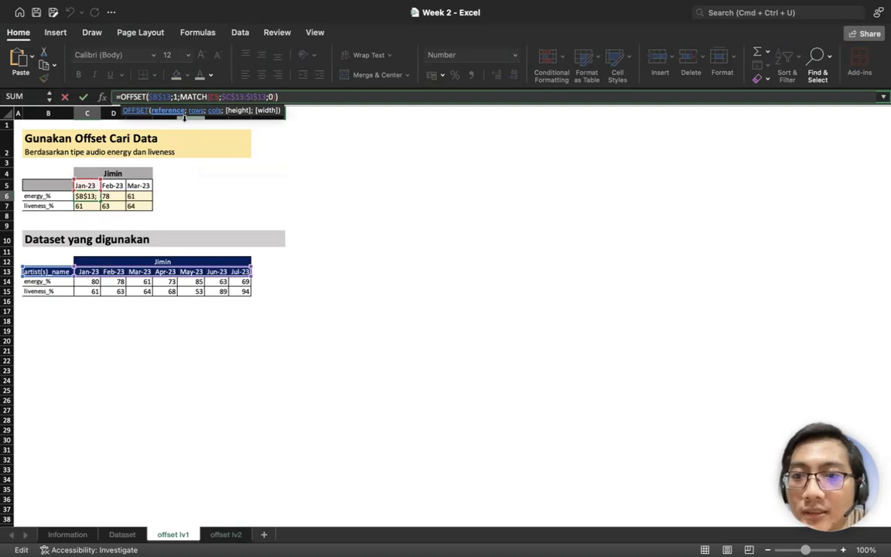
key("Escape")
key("super+c")
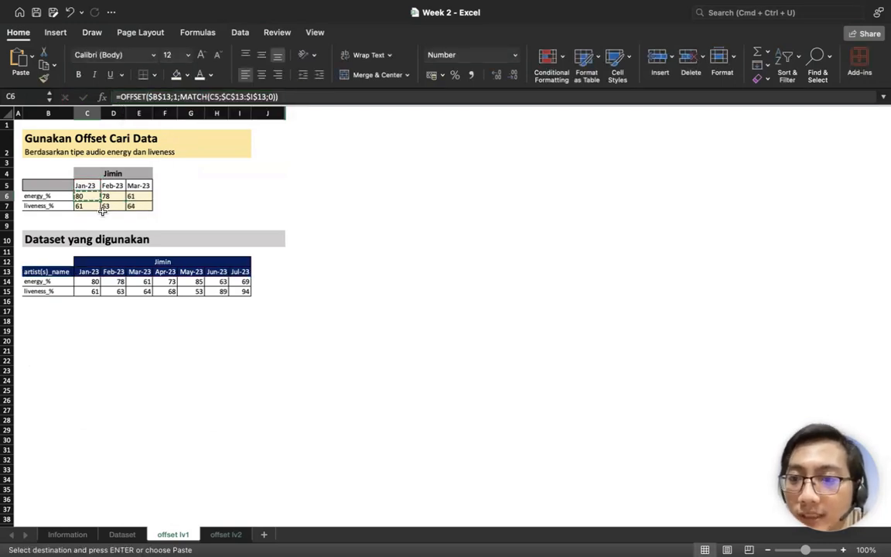
left_click(232, 535)
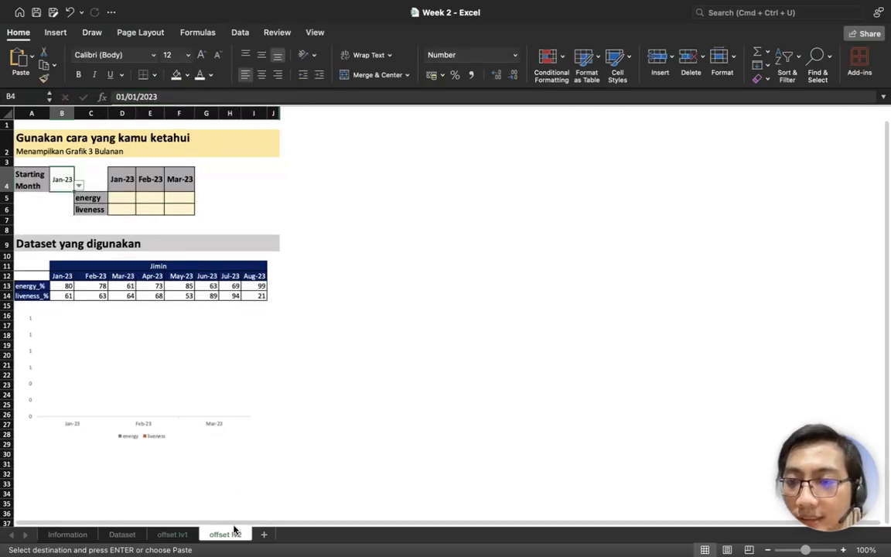
left_click(123, 201)
key("super+v")
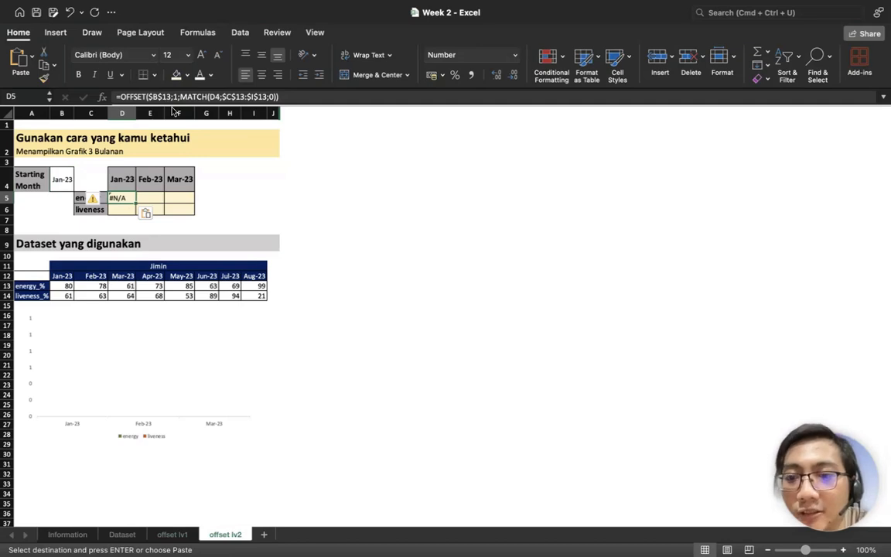
- Begin a new OFFSET formula in D5 of offset lv2 with A12 as the reference and a row offset of 1
type("=OF")
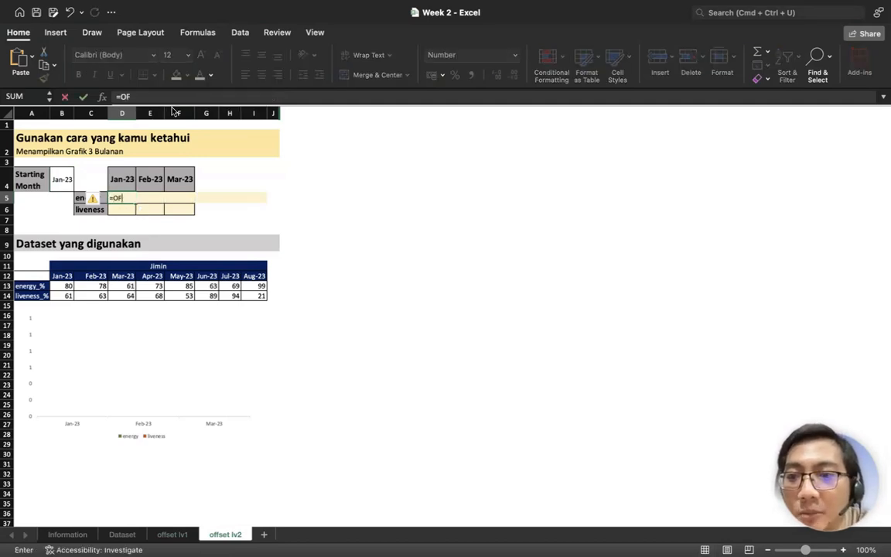
type("FSET(")
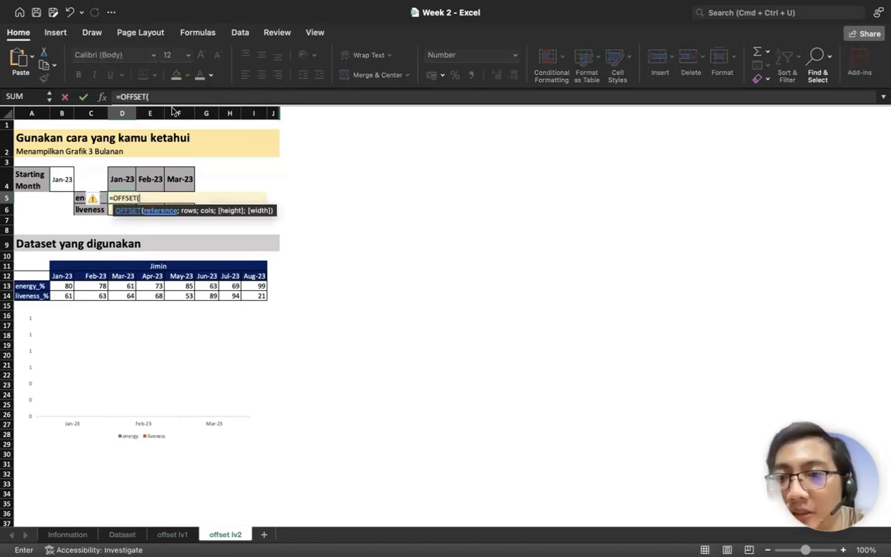
left_click(35, 276)
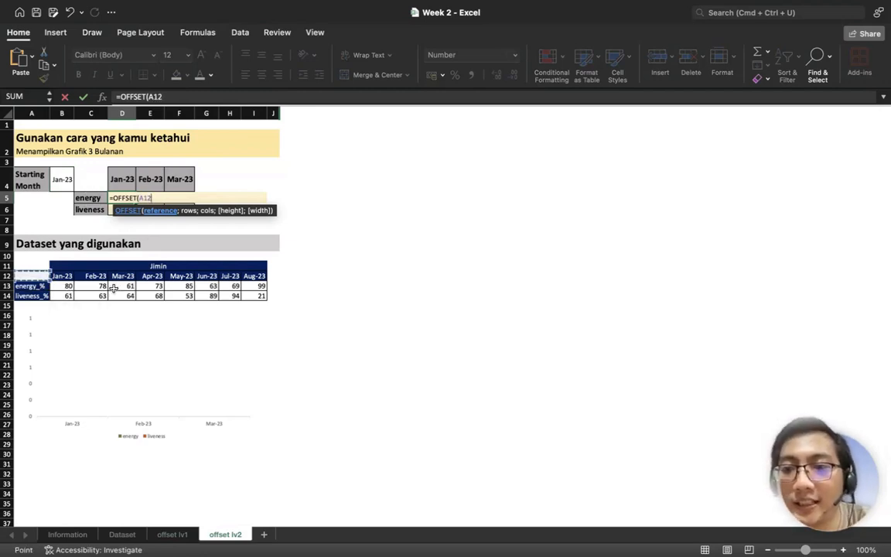
type(";")
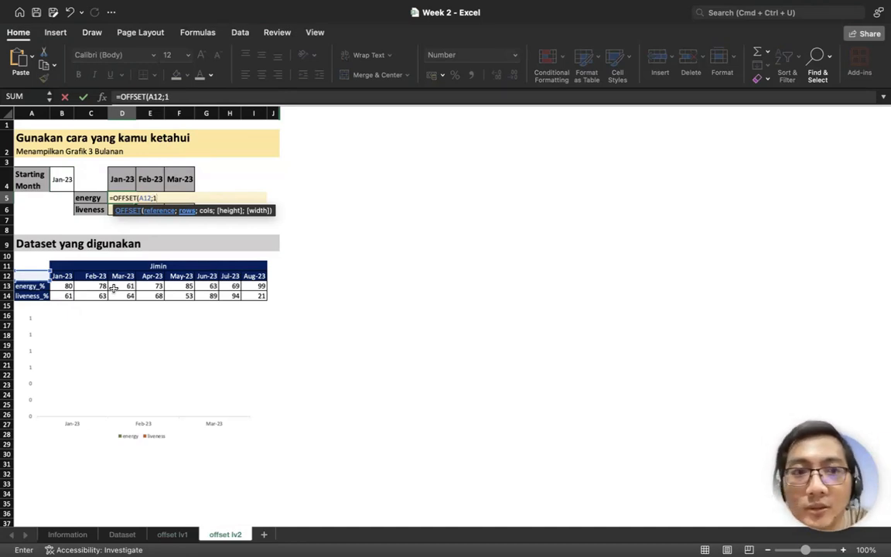
type("1;")
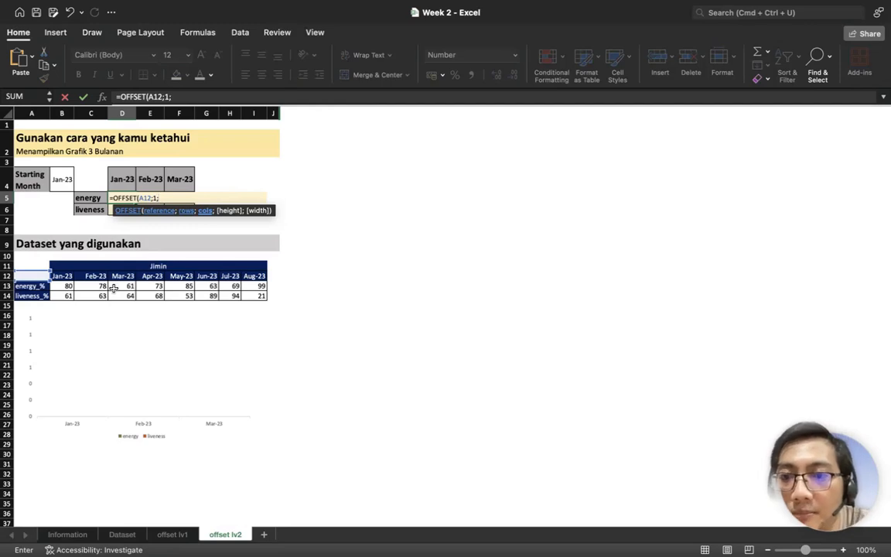
- Complete the D5 formula's column argument with a MATCH of D4 in $B$12:$I$12 using match type 0
type("MATCH(")
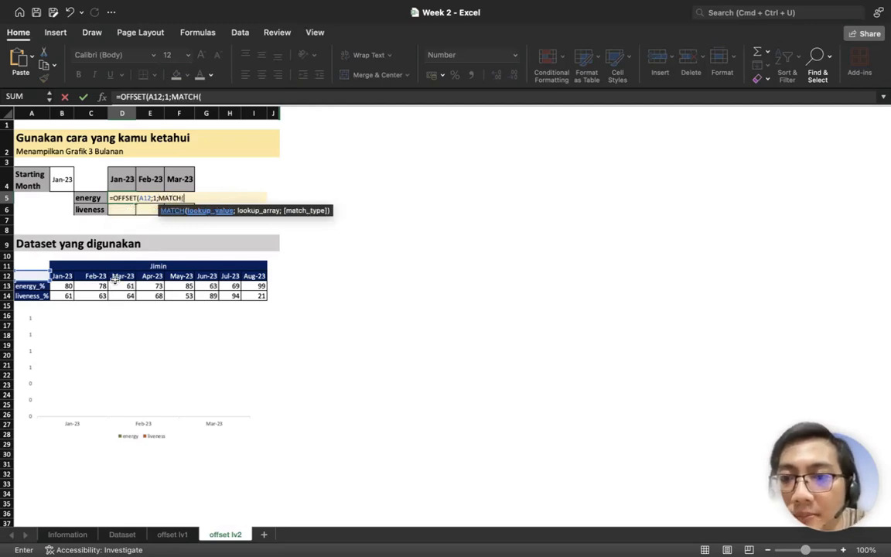
left_click(120, 179)
type(";")
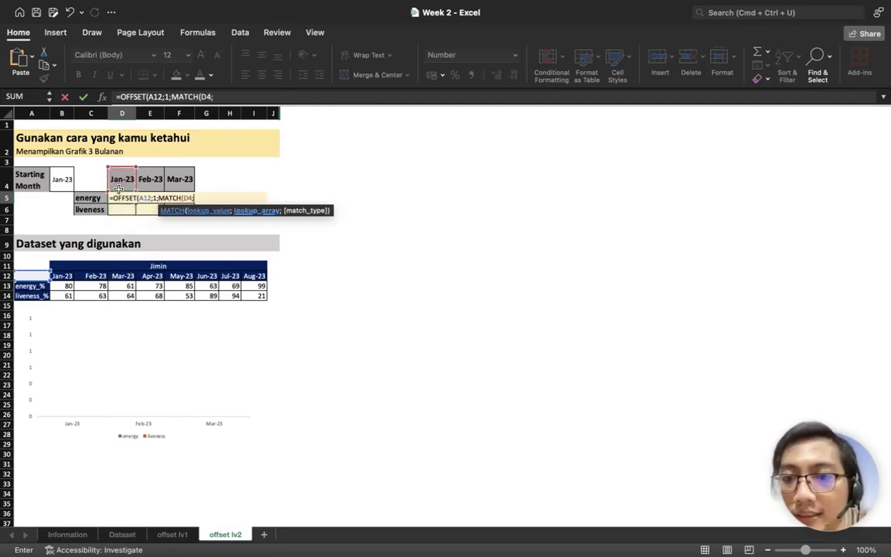
left_click(77, 277)
left_click_drag(76, 276, 256, 279)
key("F4")
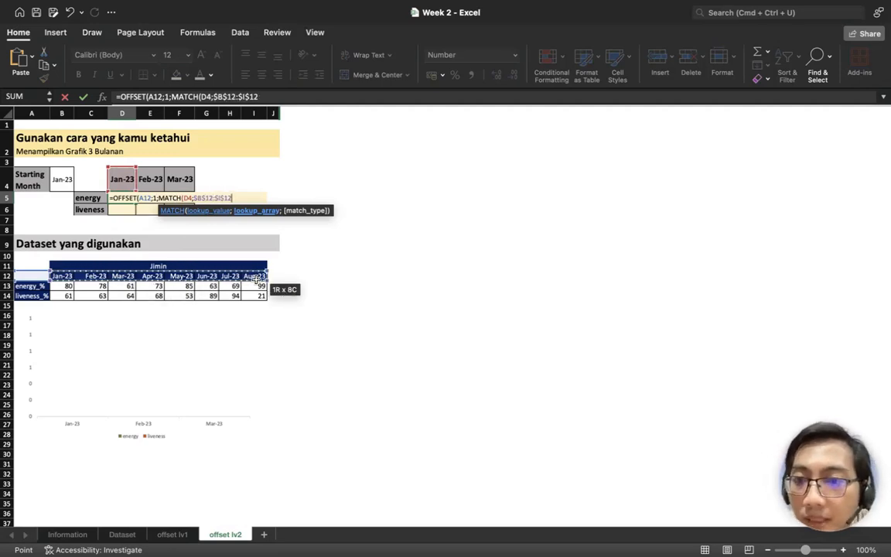
type(";0)")
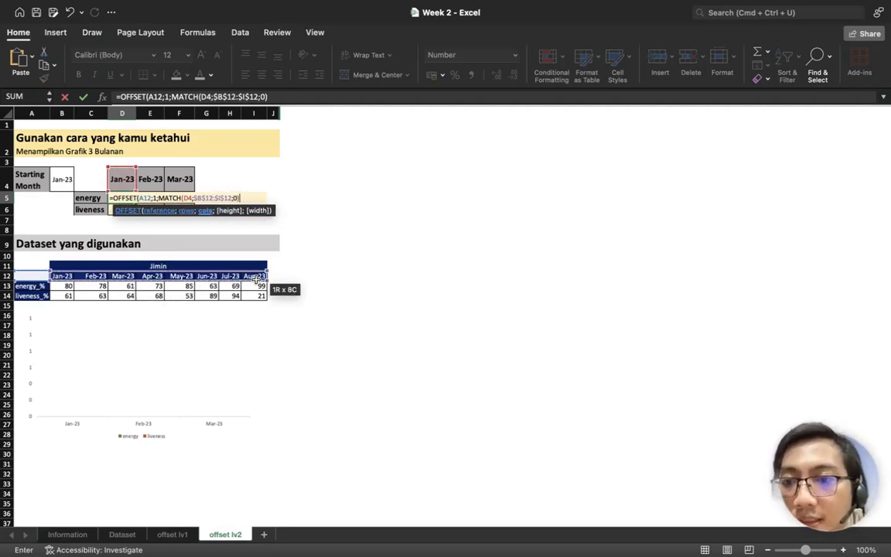
type(")")
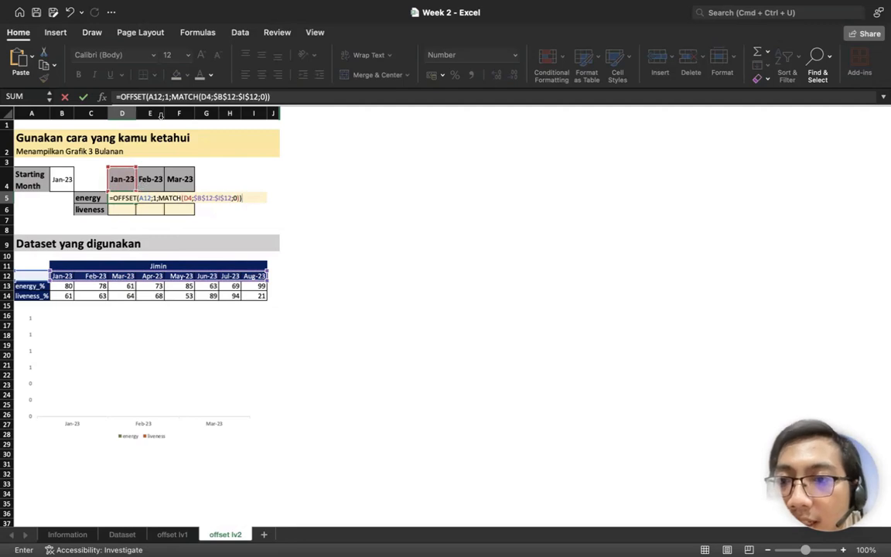
- Make the A12 reference in the D5 formula absolute and fill the formula across to F5
left_click(148, 97)
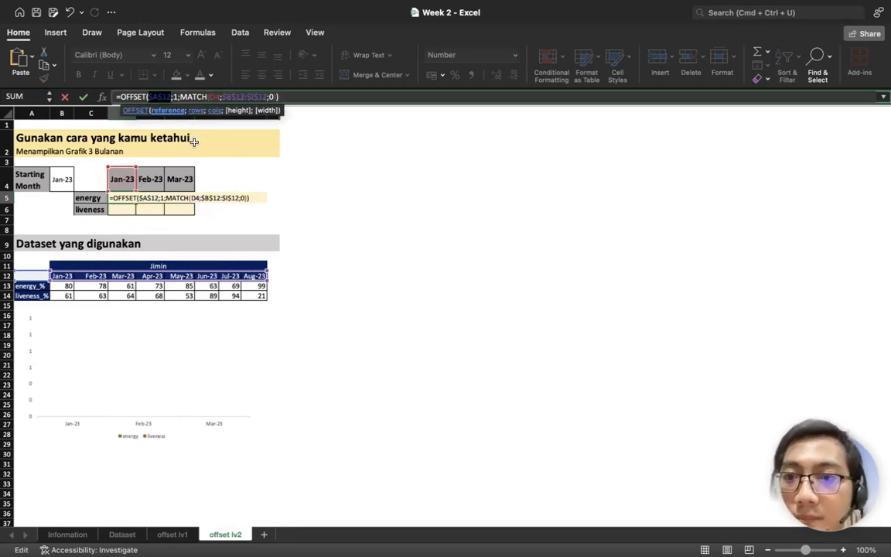
key("Return")
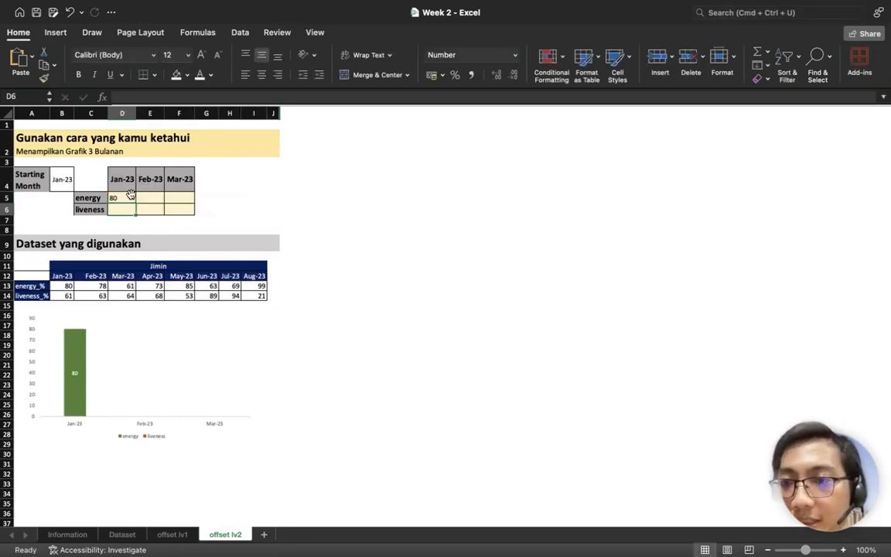
left_click(127, 199)
left_click_drag(136, 204, 176, 202)
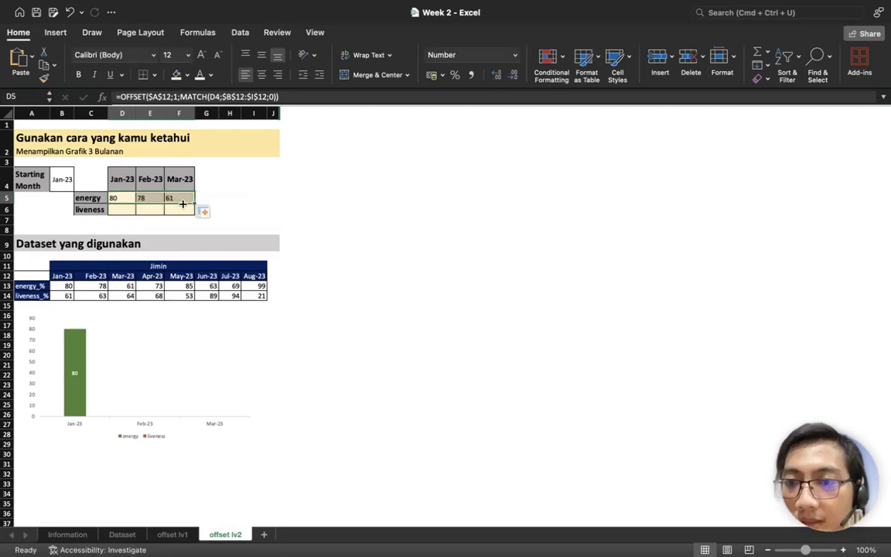
left_click(137, 221)
- Copy the D5 energy formula into D6 and point its MATCH lookup value to D4
mouse_move(124, 199)
left_mouse_down()
mouse_move(174, 199)
mouse_move(119, 198)
left_mouse_up()
key("super+c")
left_click(119, 210)
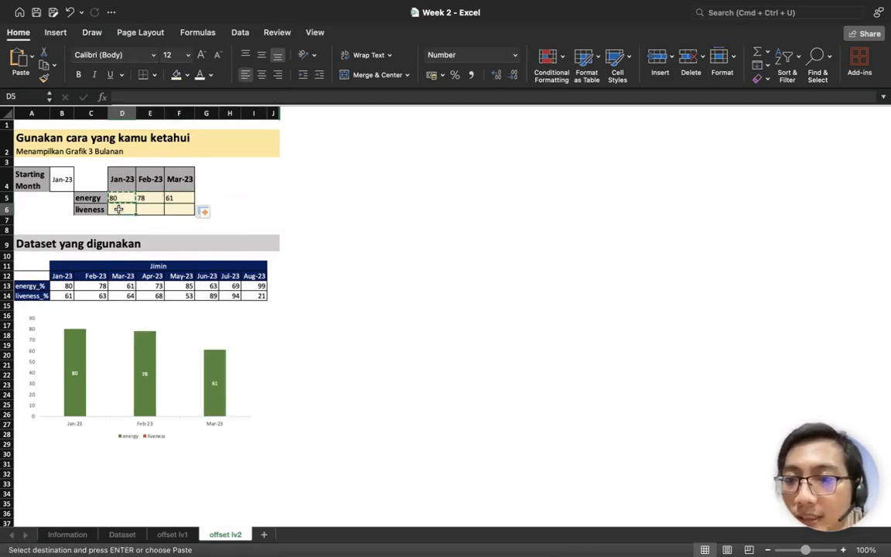
key("super+v")
left_click(154, 96)
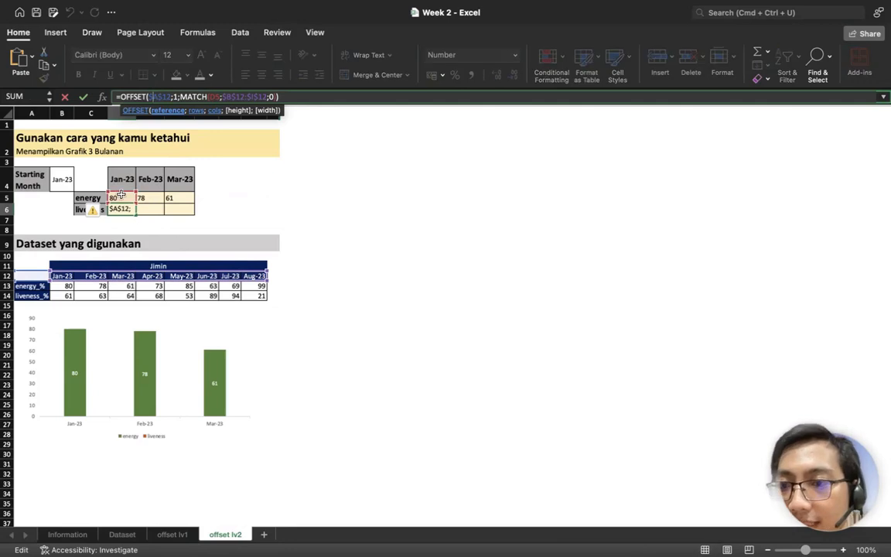
left_click_drag(121, 192, 121, 180)
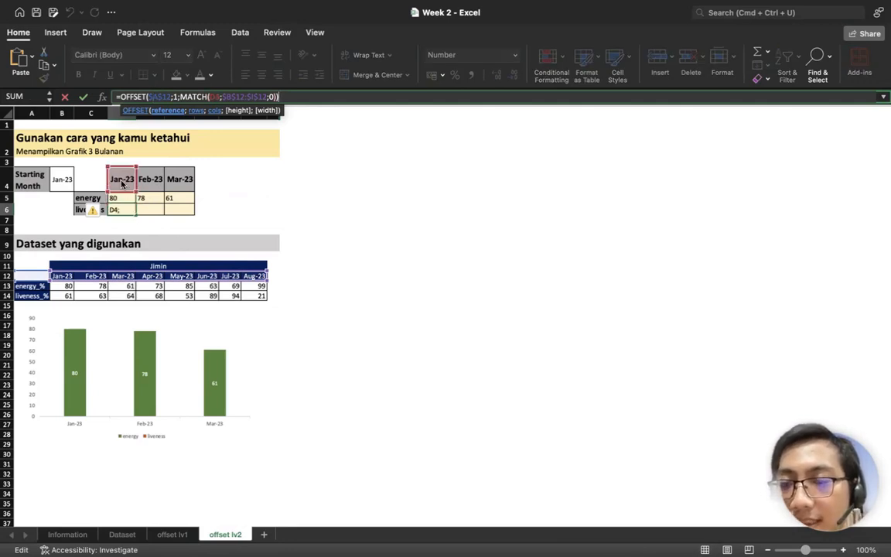
- Set the row offset in the D6 liveness formula to 2 and fill it across to F6
left_click(178, 97)
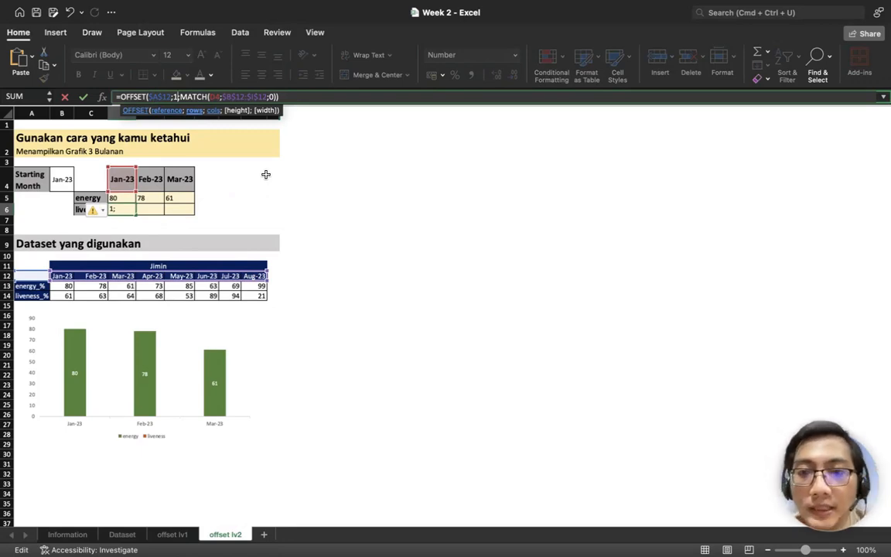
key("BackSpace")
type("2")
key("Return")
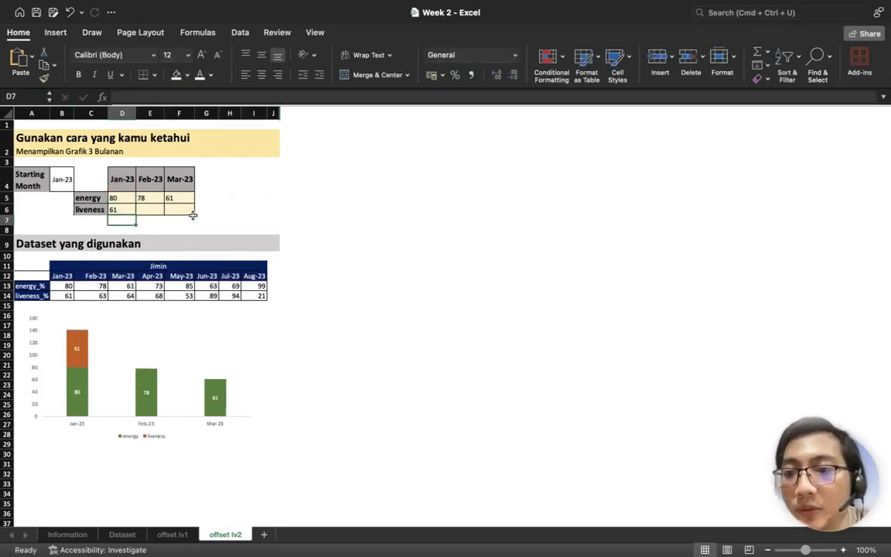
left_click(123, 208)
left_click_drag(136, 215, 177, 215)
- Test the table and chart with Mar-23, Jul-23, May-23 and again Mar-23 as the starting month in B4
left_click(61, 179)
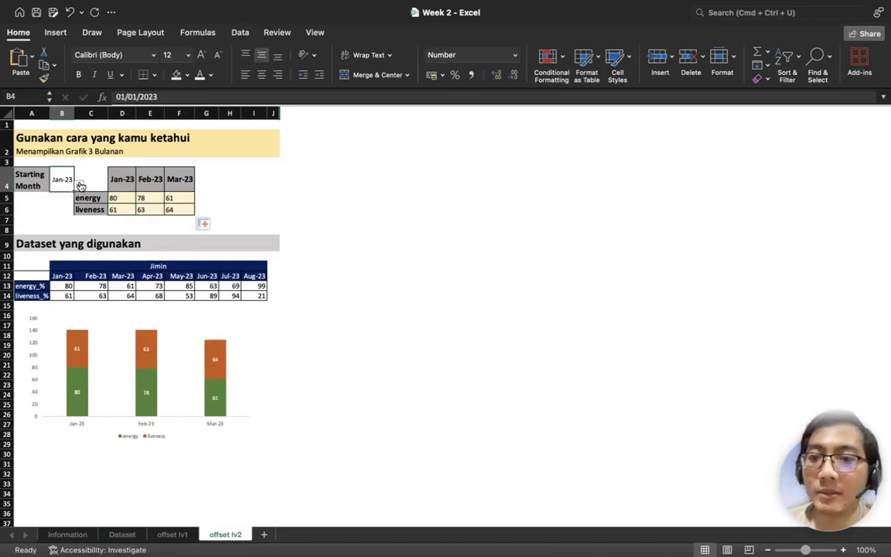
left_click(63, 222)
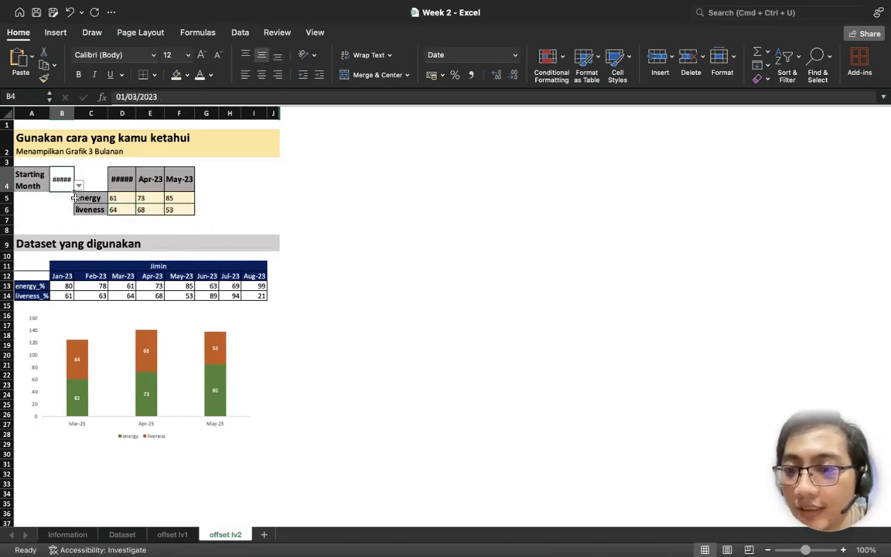
left_click(78, 187)
left_click(69, 268)
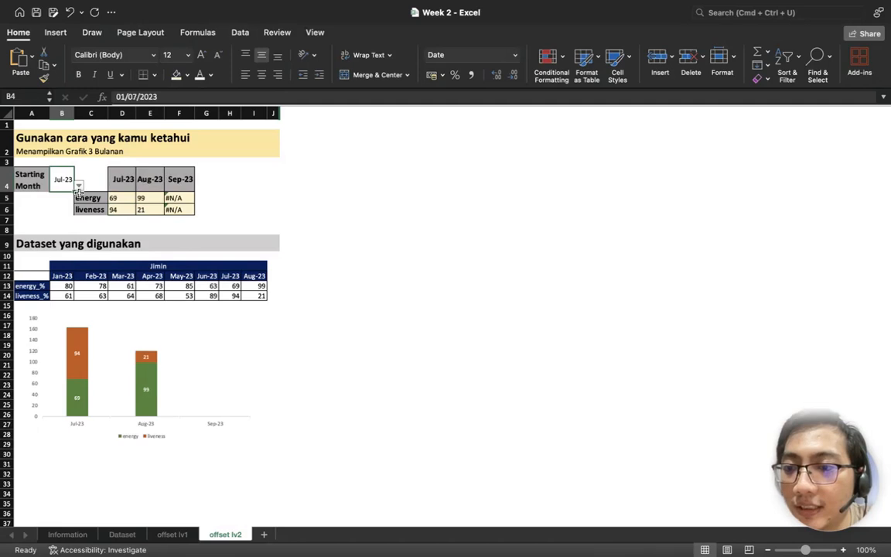
left_click(78, 186)
left_click(66, 246)
left_click(78, 186)
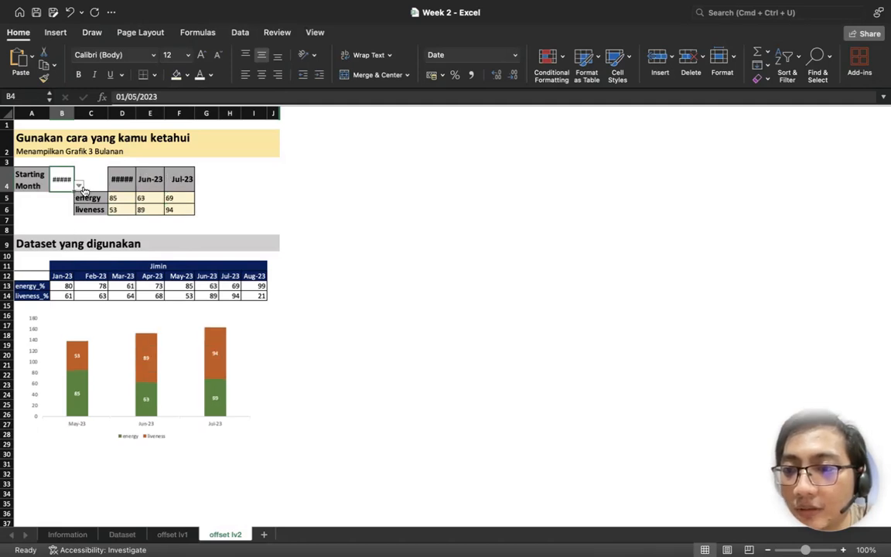
left_click(68, 223)
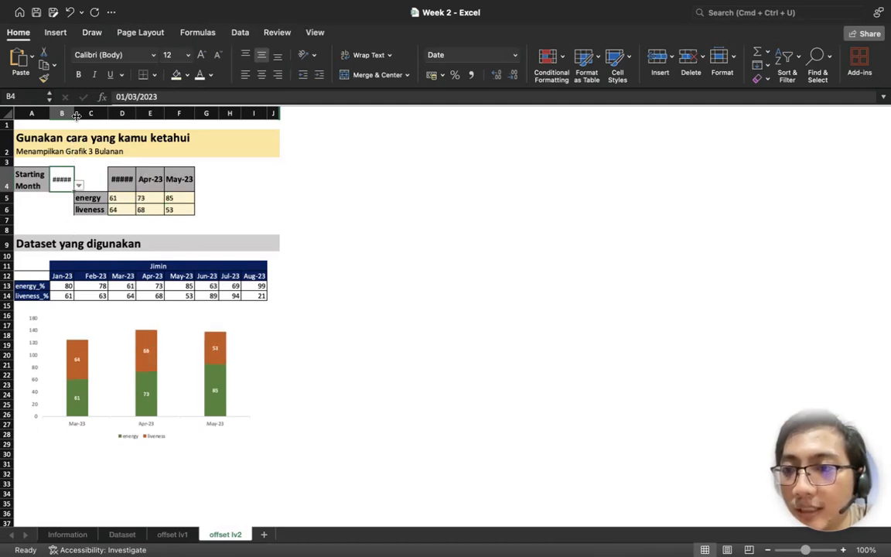
- Widen columns B and D through F slightly, and set the starting month in B4 to May-23
left_click_drag(75, 113, 197, 113)
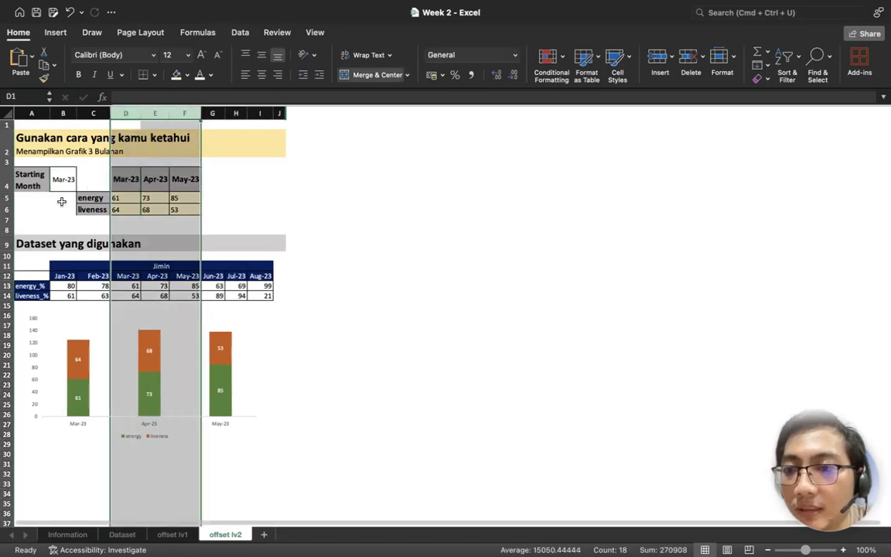
left_click(68, 170)
left_click(67, 244)
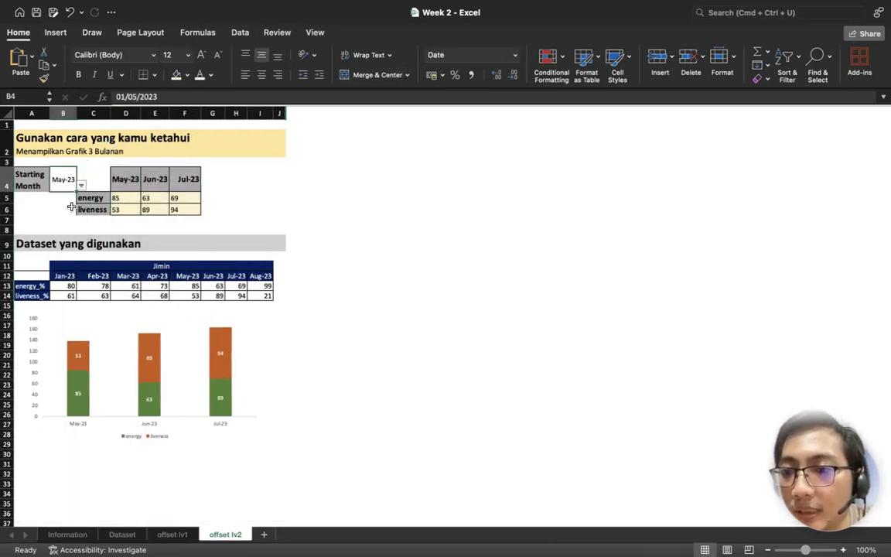
- Try Apr-23 and Feb-23 as the starting month in B4, and set it back to Apr-23
left_click(81, 186)
left_click(63, 233)
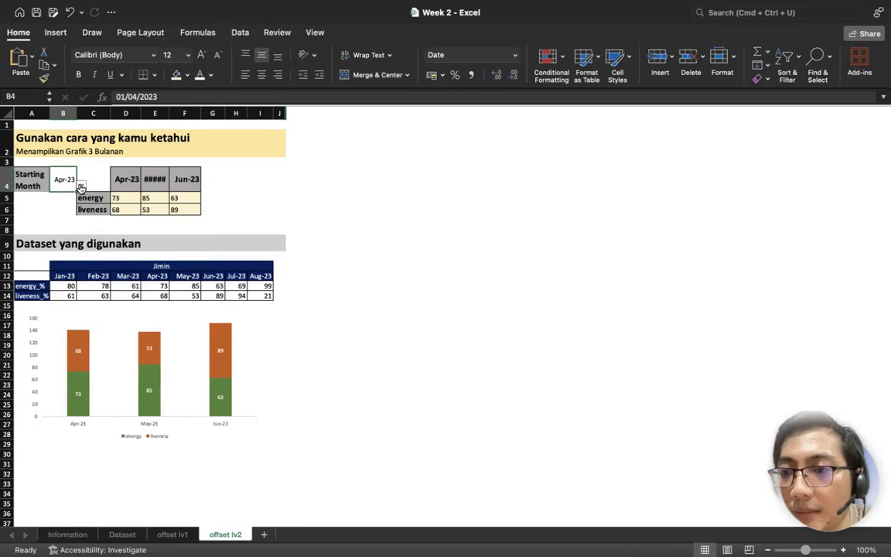
left_click(81, 187)
left_click(69, 213)
left_click(81, 188)
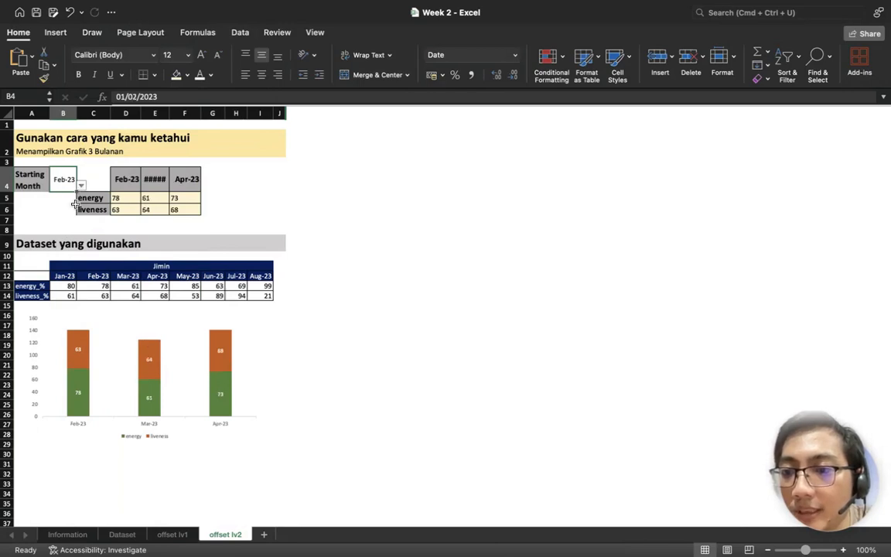
left_click(68, 233)
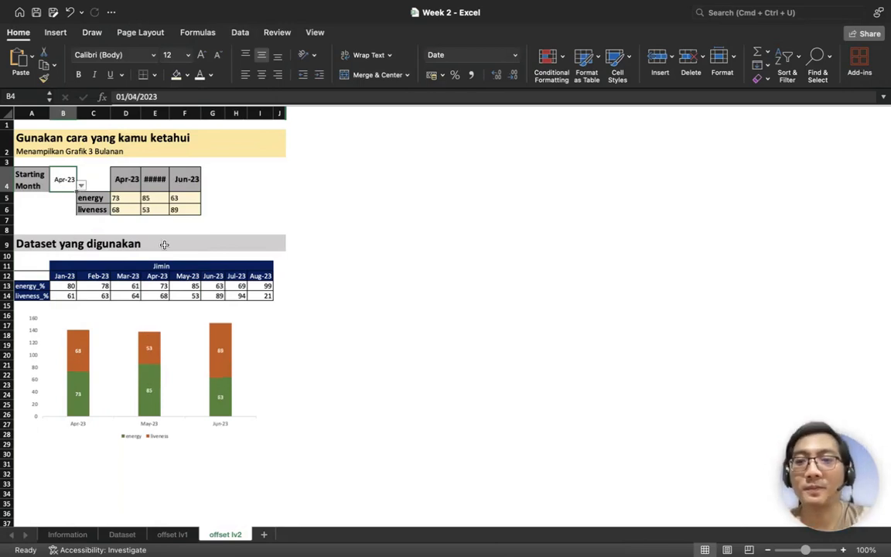